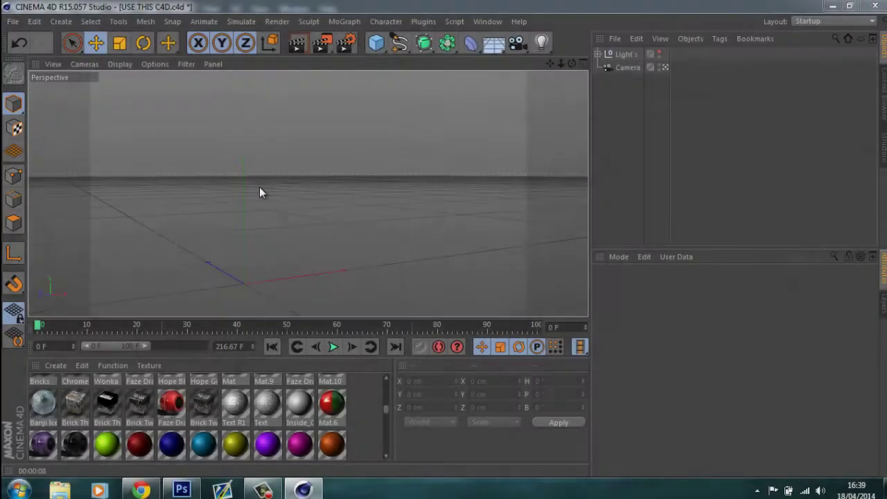
- Merge the TaMe logo file into the Cinema 4D scene
{"action": "key", "text": "ctrl+shift+o"}
{"action": "type", "text": "t"}
{"action": "left_click", "coordinate": [162, 350]}
{"action": "key", "text": "Return"}
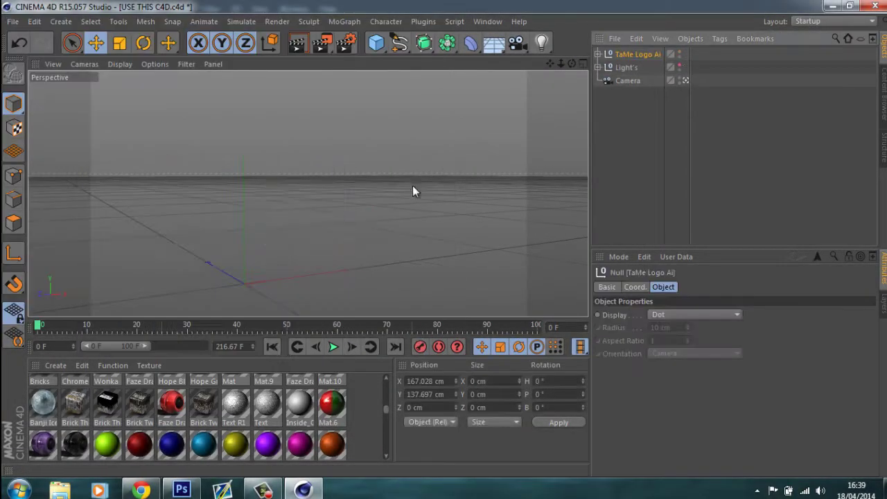
- Add an Extrude generator with the TaMe logo as its child
{"action": "left_click", "coordinate": [386, 22]}
{"action": "left_click_drag", "start_coordinate": [423, 43], "coordinate": [541, 55]}
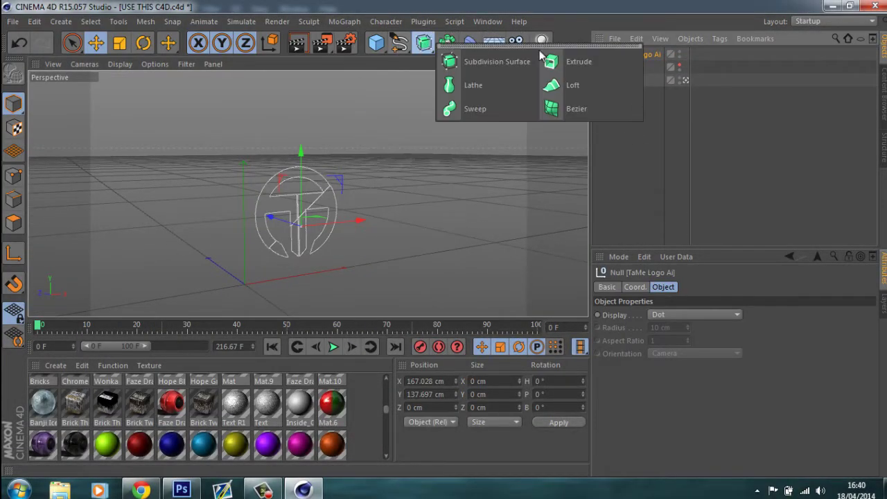
{"action": "left_click", "coordinate": [547, 60], "text": "alt"}
{"action": "left_click", "coordinate": [627, 54]}
{"action": "left_click", "coordinate": [662, 287]}
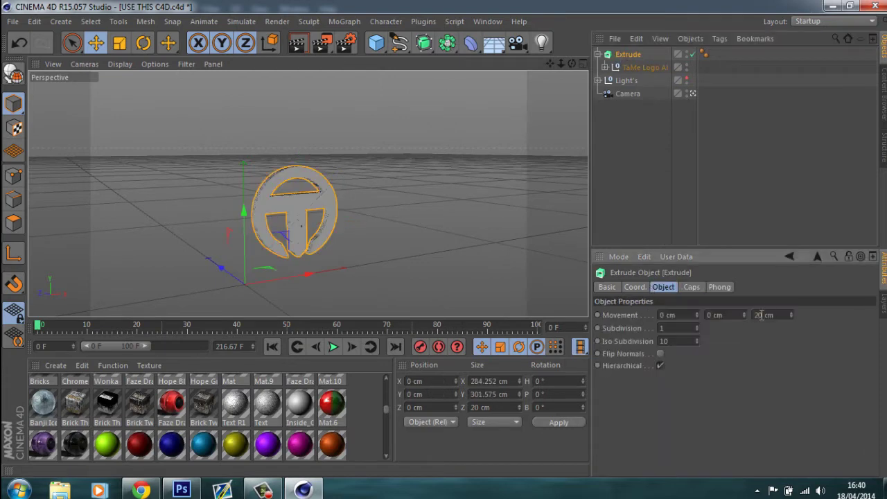
- Duplicate the Extrude with 60 cm Z movement and apply Brick Twenty Three to Extrude.1
{"action": "left_click", "coordinate": [619, 127]}
{"action": "left_click", "coordinate": [627, 54]}
{"action": "key", "text": "ctrl+c"}
{"action": "key", "text": "ctrl+v"}
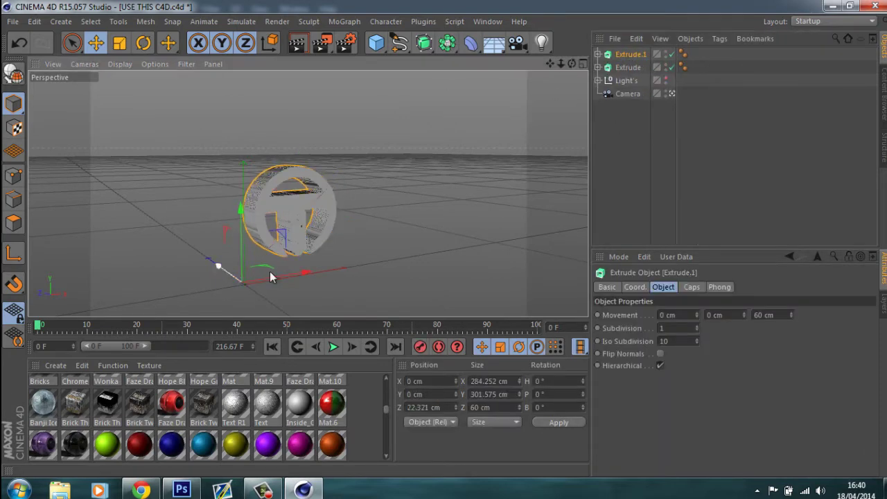
{"action": "left_click", "coordinate": [691, 286]}
{"action": "left_click", "coordinate": [612, 187]}
{"action": "left_click_drag", "start_coordinate": [140, 401], "coordinate": [472, 127]}
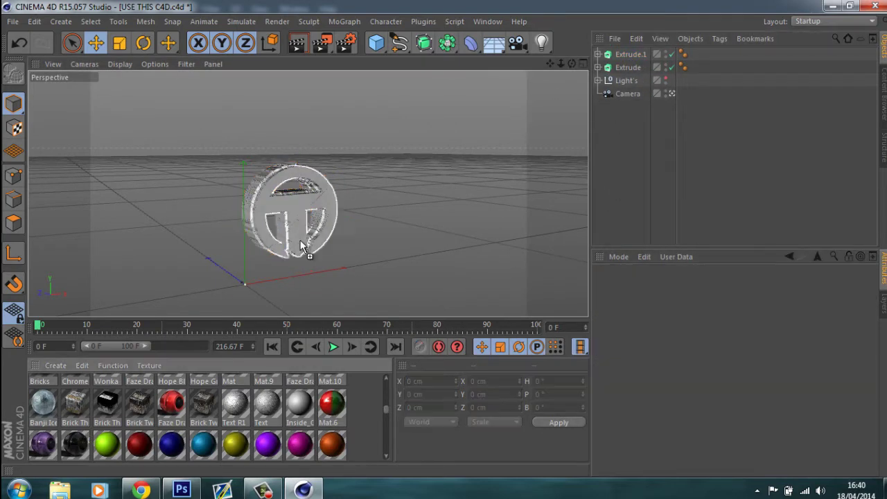
- Put the brick texture on Extrude as well and test-render the logo in Render View
{"action": "left_click", "coordinate": [617, 189]}
{"action": "key", "text": "ctrl+r"}
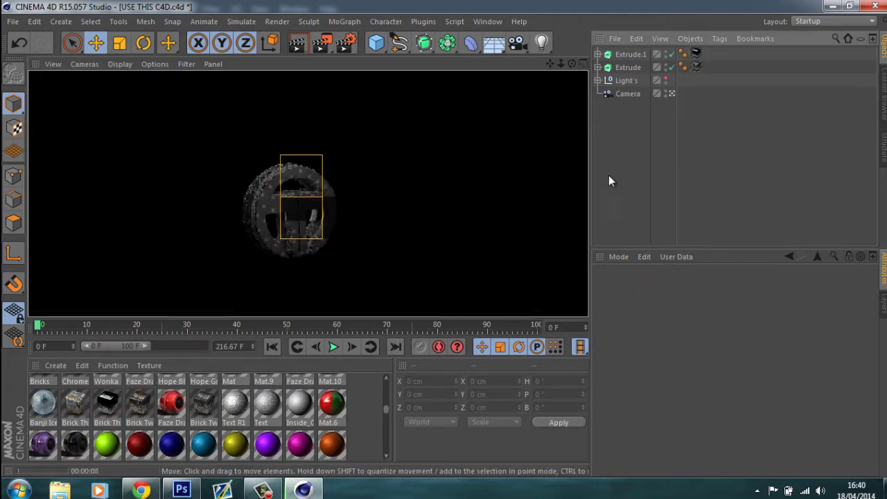
{"action": "left_click", "coordinate": [696, 54]}
{"action": "left_click", "coordinate": [305, 45]}
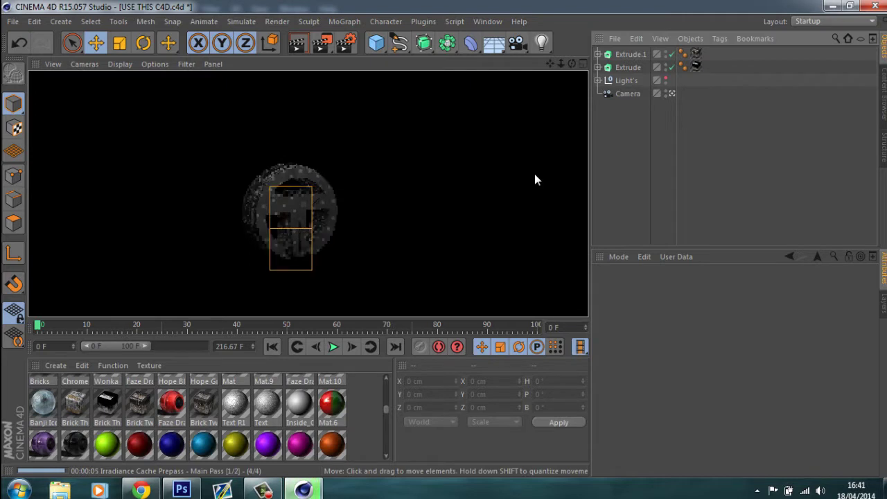
{"action": "left_click", "coordinate": [696, 68]}
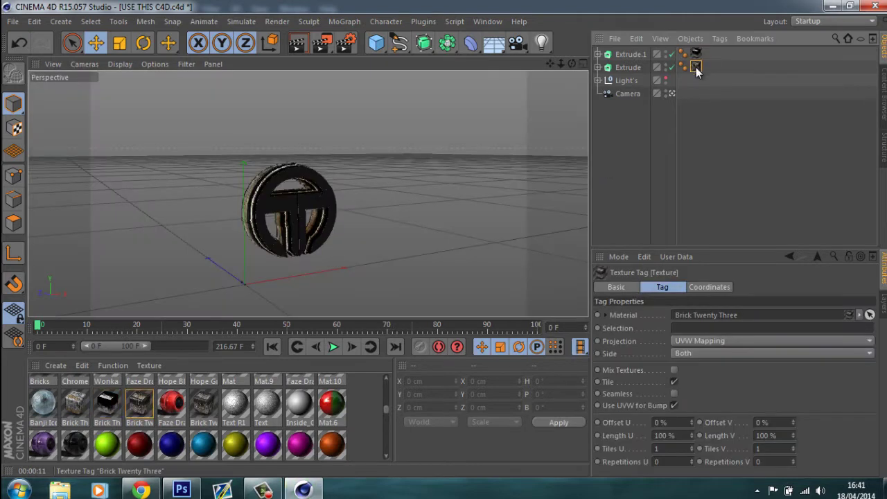
{"action": "left_click", "coordinate": [297, 45]}
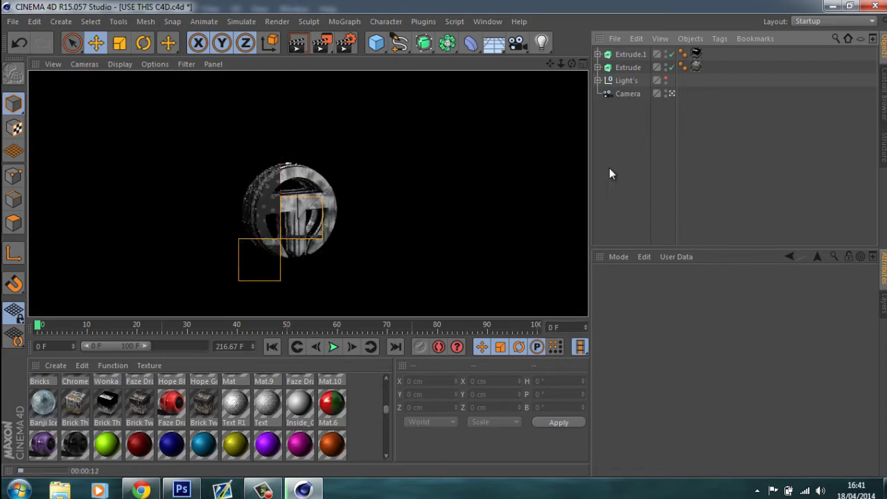
- Check the render settings and render the logo to the Picture Viewer as tame2.png
{"action": "left_click", "coordinate": [346, 42]}
{"action": "left_click", "coordinate": [574, 7]}
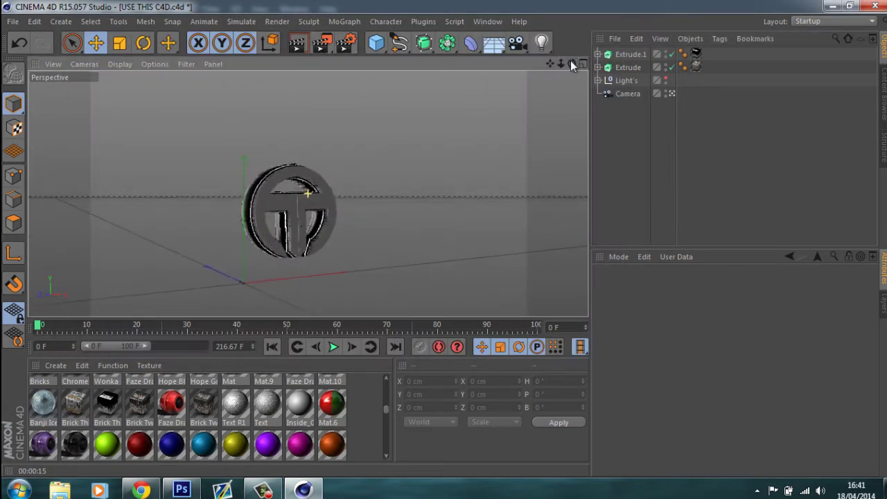
{"action": "left_click", "coordinate": [322, 43]}
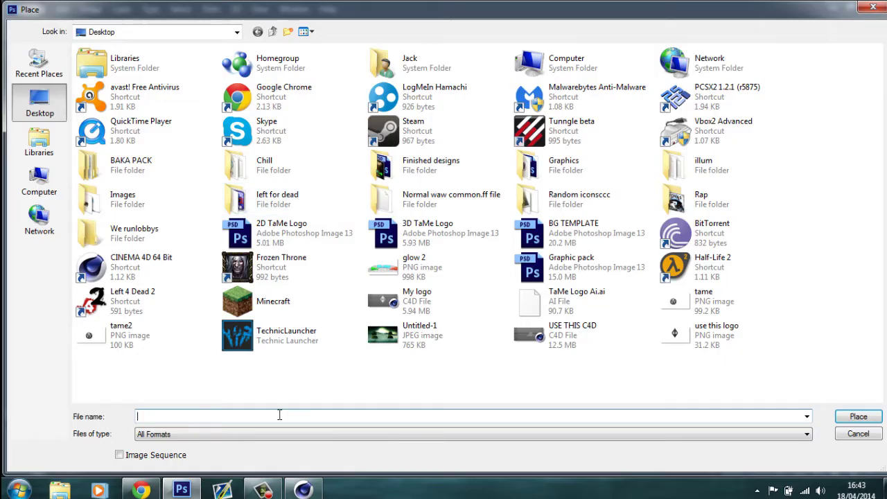
- Place the tame2 logo in the banner and add a grunge texture in Overlay mode
{"action": "double_click", "coordinate": [97, 336]}
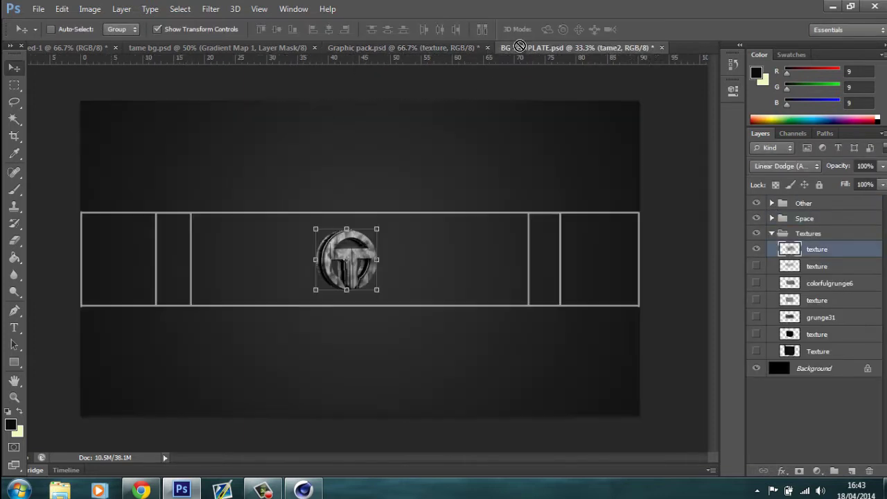
{"action": "left_click_drag", "start_coordinate": [432, 265], "coordinate": [365, 260]}
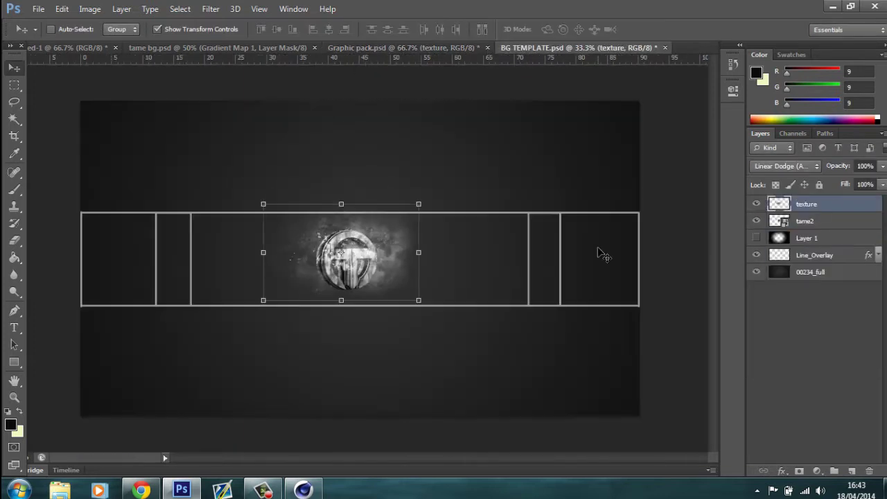
{"action": "left_click", "coordinate": [797, 165]}
{"action": "left_click", "coordinate": [800, 166]}
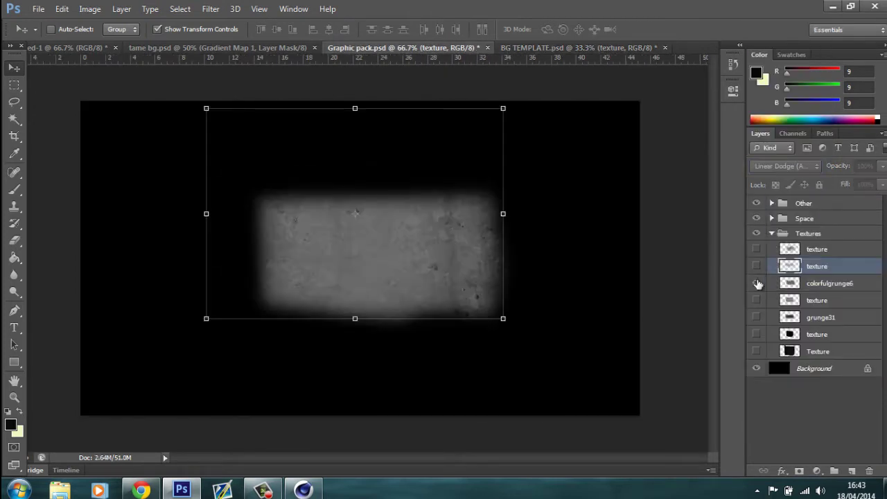
- Bring another texture from Graphic pack into the banner, blended in Overlay mode
{"action": "left_click", "coordinate": [756, 282]}
{"action": "left_click", "coordinate": [756, 334]}
{"action": "left_click", "coordinate": [756, 316]}
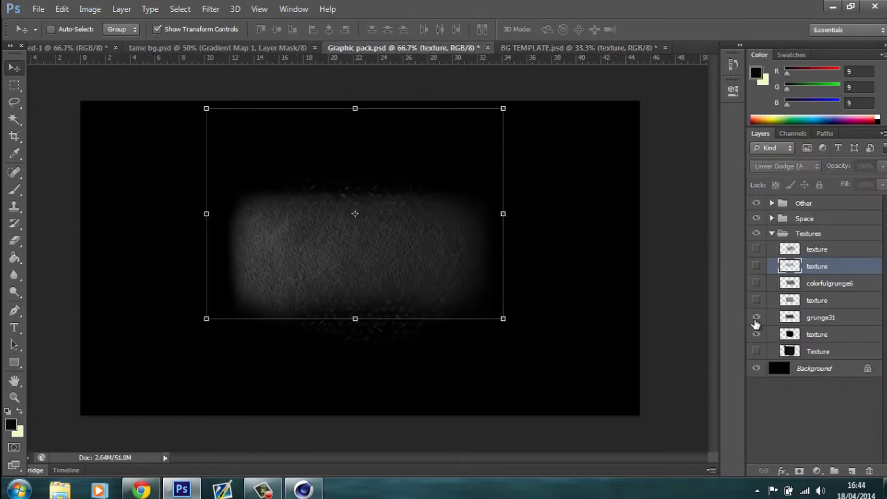
{"action": "left_click", "coordinate": [756, 317]}
{"action": "left_click", "coordinate": [816, 334]}
{"action": "mouse_move", "coordinate": [416, 282]}
{"action": "left_mouse_down"}
{"action": "mouse_move", "coordinate": [516, 59]}
{"action": "mouse_move", "coordinate": [653, 221]}
{"action": "left_mouse_up"}
{"action": "left_click", "coordinate": [785, 166]}
{"action": "left_click", "coordinate": [803, 173]}
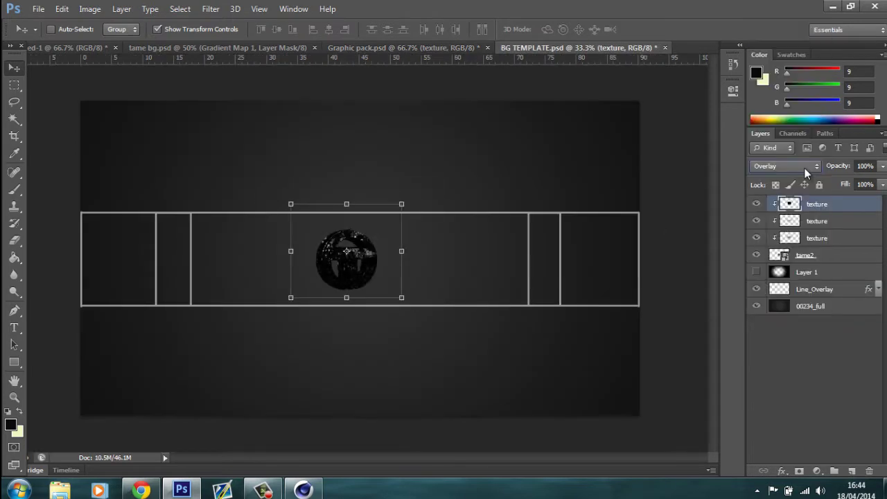
- Merge the tame2 logo and texture layers into one layer
{"action": "left_click", "coordinate": [832, 237], "text": "shift"}
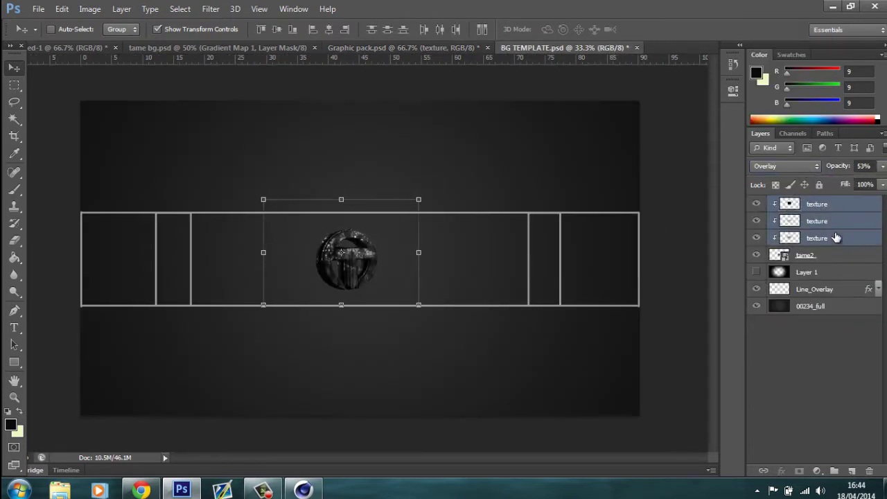
{"action": "left_click", "coordinate": [824, 255], "text": "shift"}
{"action": "right_click", "coordinate": [831, 255]}
{"action": "left_click", "coordinate": [590, 332]}
- Duplicate the merged logo, enlarge it, move it beneath the original, and set 18% opacity
{"action": "right_click", "coordinate": [832, 203]}
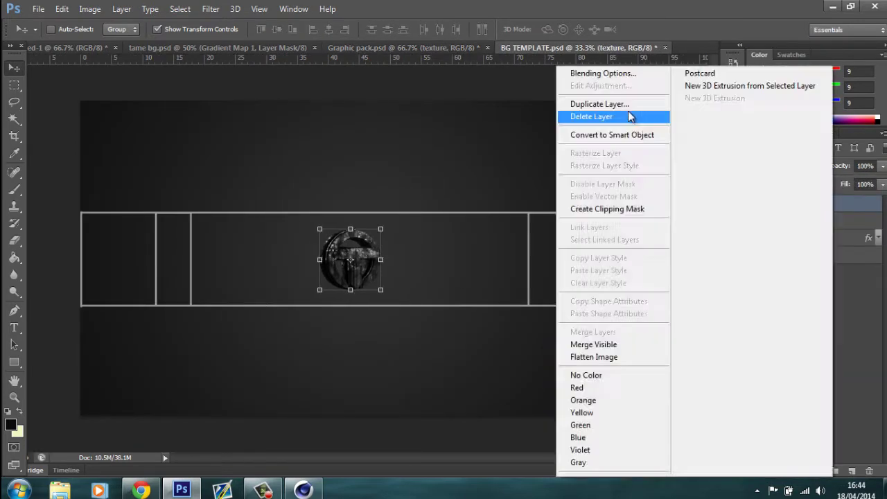
{"action": "left_click", "coordinate": [610, 101]}
{"action": "key", "text": "Return"}
{"action": "left_click_drag", "start_coordinate": [378, 289], "coordinate": [404, 308]}
{"action": "key", "text": "Return"}
{"action": "key", "text": "ctrl+bracketleft"}
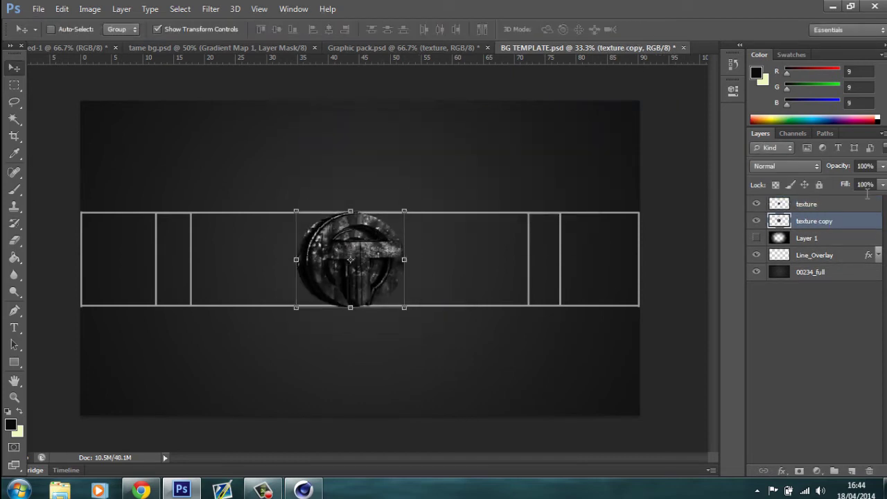
{"action": "left_click_drag", "start_coordinate": [830, 186], "coordinate": [827, 186]}
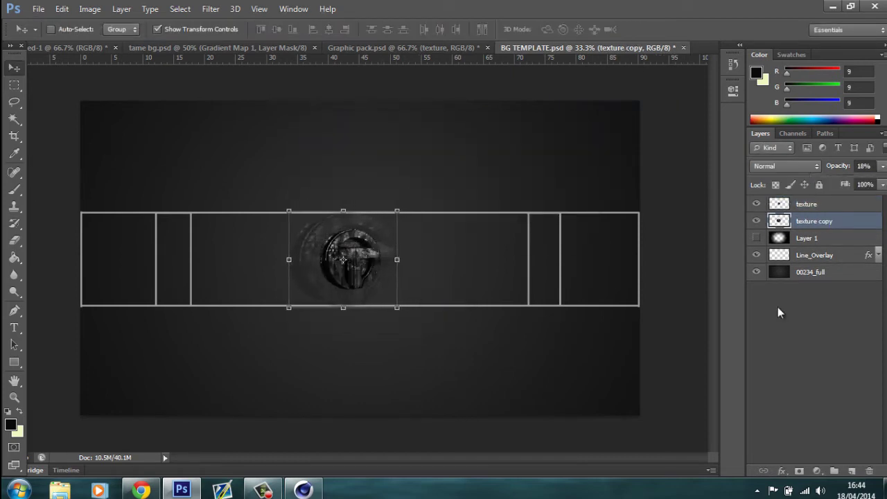
- Add a Pattern Fill layer at 50% scale, blended in Overlay mode
{"action": "left_click", "coordinate": [816, 470]}
{"action": "left_click", "coordinate": [796, 210]}
{"action": "left_click", "coordinate": [386, 178]}
{"action": "left_click", "coordinate": [406, 239]}
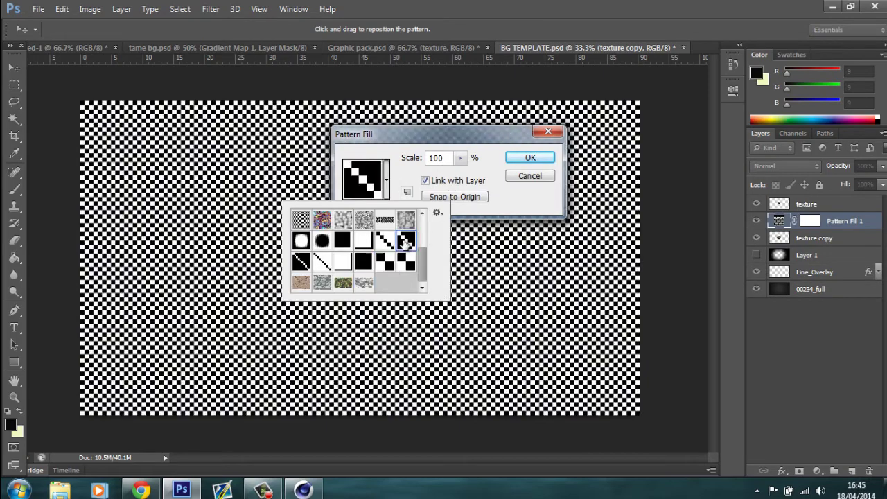
{"action": "left_click", "coordinate": [364, 218]}
{"action": "left_click", "coordinate": [459, 158]}
{"action": "left_click_drag", "start_coordinate": [466, 174], "coordinate": [451, 174]}
{"action": "left_click", "coordinate": [530, 158]}
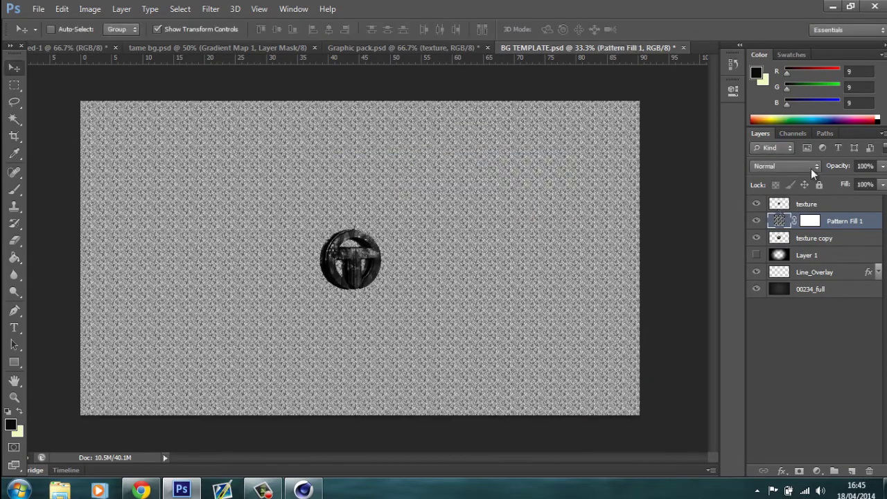
{"action": "key", "text": "shift+alt+o"}
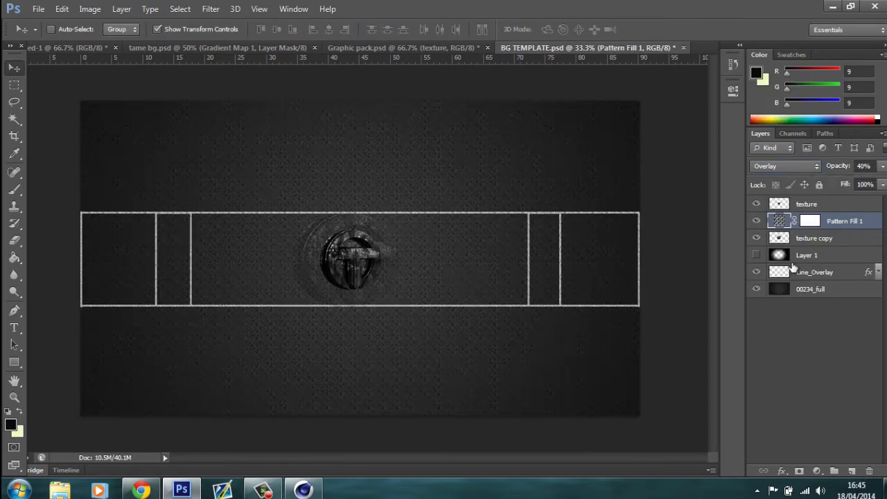
- Add a second Pattern Fill with the diagonal lines pattern, set to Overlay
{"action": "left_click", "coordinate": [816, 470]}
{"action": "left_click", "coordinate": [795, 211]}
{"action": "left_click", "coordinate": [386, 179]}
{"action": "left_click", "coordinate": [385, 219]}
{"action": "left_click", "coordinate": [321, 261]}
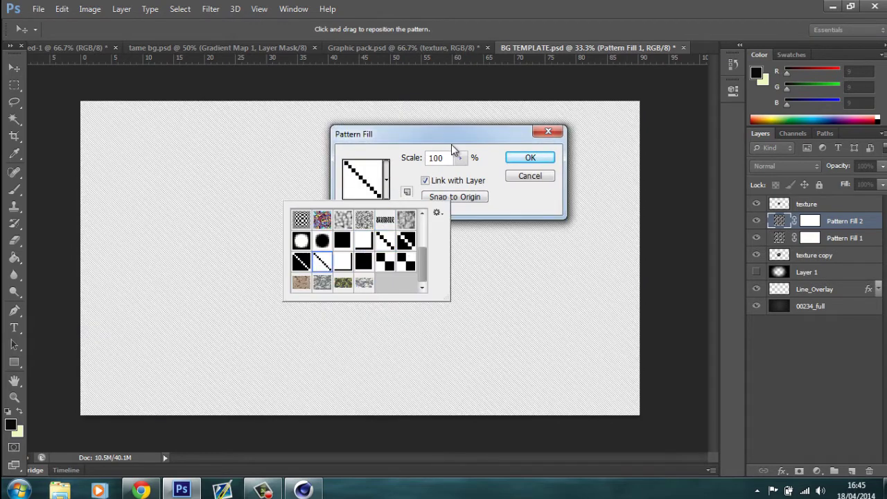
{"action": "left_click", "coordinate": [530, 157]}
{"action": "left_click", "coordinate": [784, 166]}
{"action": "left_click", "coordinate": [807, 166]}
- Toggle Pattern Fill 2 off and on and recheck its pattern settings
{"action": "left_click", "coordinate": [756, 220]}
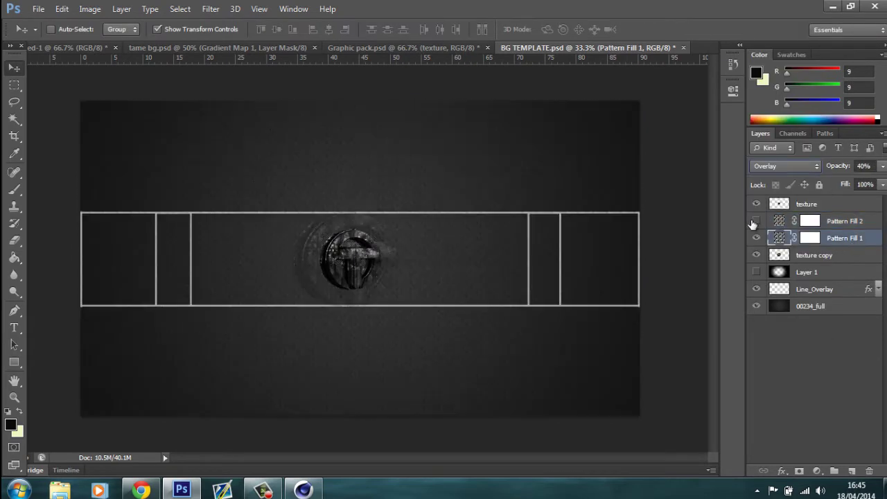
{"action": "double_click", "coordinate": [779, 221]}
{"action": "left_click", "coordinate": [362, 172]}
{"action": "key", "text": "Escape"}
{"action": "key", "text": "Escape"}
{"action": "left_click", "coordinate": [757, 220]}
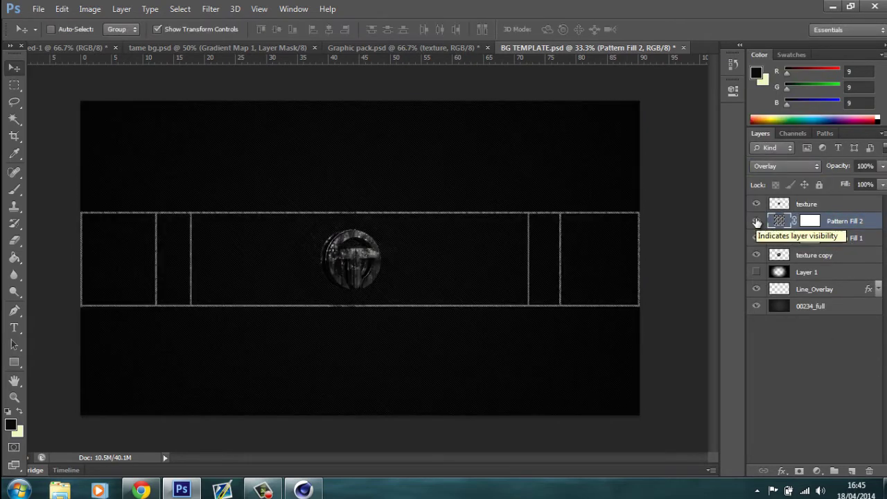
- Activate the Brush tool and create an empty Layer 2
{"action": "key", "text": "b"}
{"action": "left_click", "coordinate": [396, 293]}
{"action": "left_click", "coordinate": [475, 198]}
{"action": "key", "text": "ctrl+shift+alt+n"}
- Move Layer 2 below the pattern fills and choose the 525 px textured brush
{"action": "key", "text": "ctrl+bracketleft"}
{"action": "key", "text": "ctrl+bracketleft"}
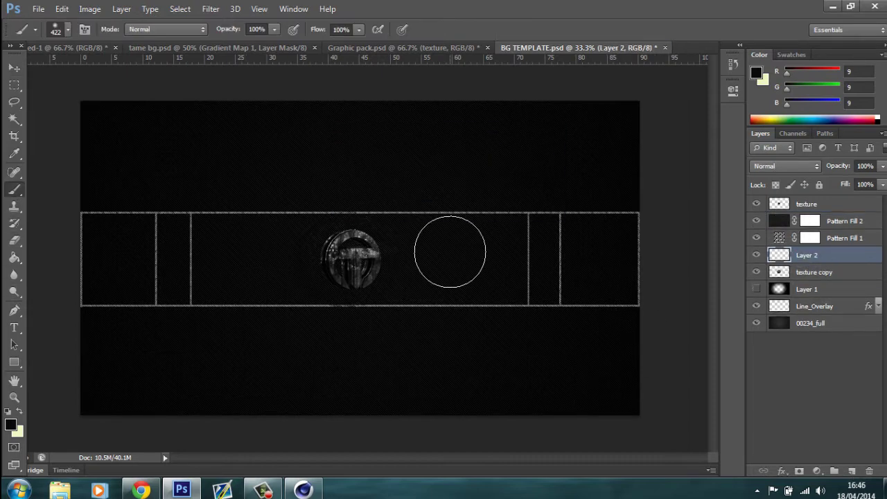
{"action": "right_click", "coordinate": [455, 253]}
{"action": "double_click", "coordinate": [540, 385]}
{"action": "right_click", "coordinate": [384, 281]}
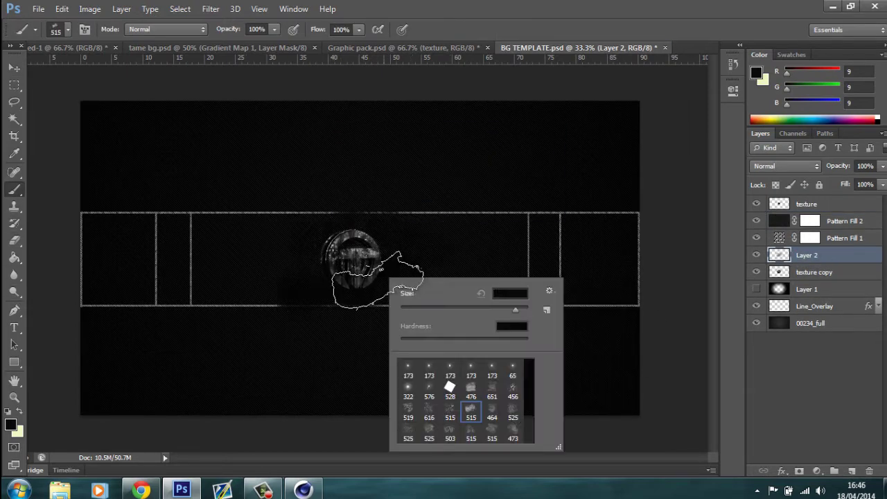
{"action": "double_click", "coordinate": [518, 388]}
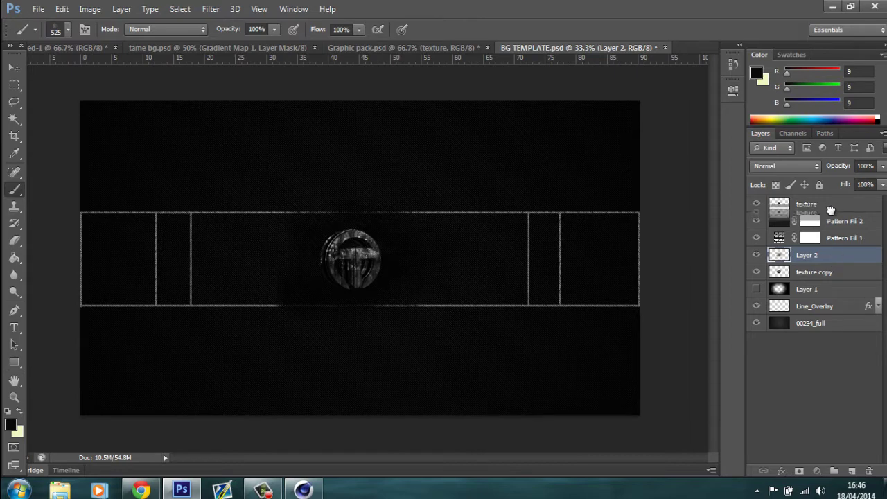
- Add a Space group cloud layer beneath the pattern fills; set Pattern Fill 2 to 44%
{"action": "left_click_drag", "start_coordinate": [831, 210], "coordinate": [774, 230]}
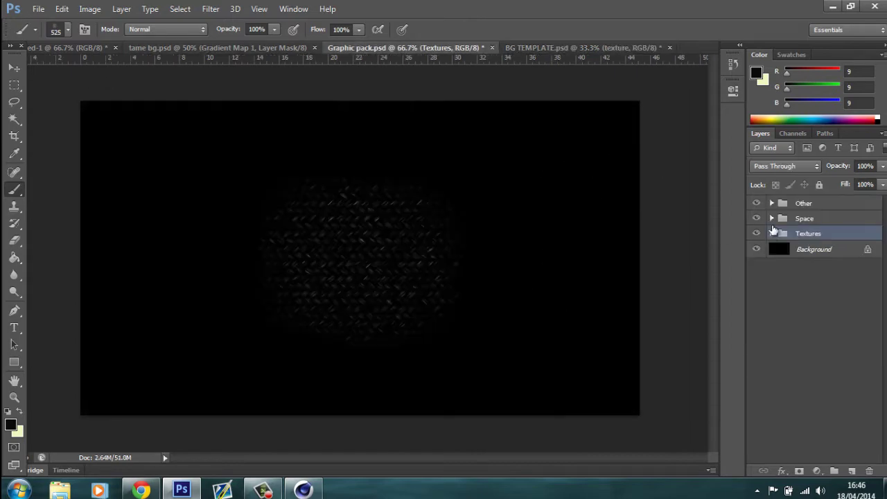
{"action": "left_click", "coordinate": [771, 233]}
{"action": "left_click", "coordinate": [771, 219]}
{"action": "left_click", "coordinate": [756, 234]}
{"action": "left_click", "coordinate": [755, 318]}
{"action": "left_click", "coordinate": [815, 318]}
{"action": "left_click", "coordinate": [14, 68]}
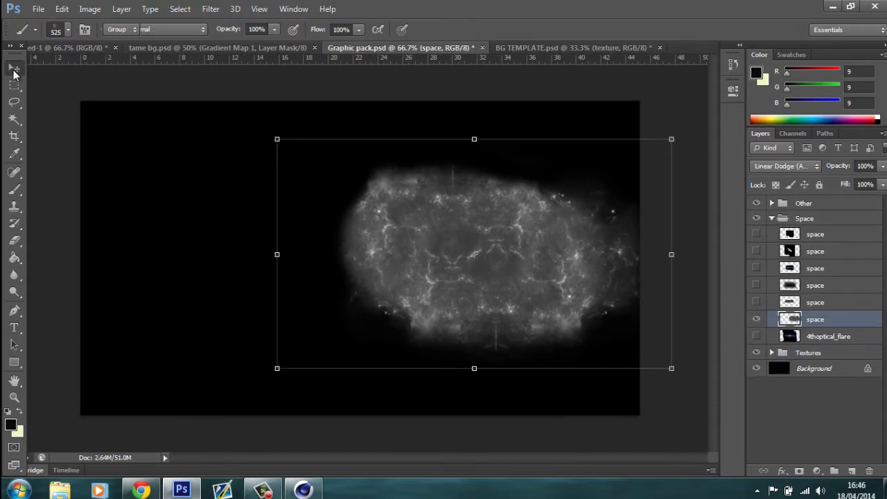
{"action": "left_click_drag", "start_coordinate": [474, 253], "coordinate": [349, 259]}
{"action": "left_click_drag", "start_coordinate": [843, 203], "coordinate": [836, 272]}
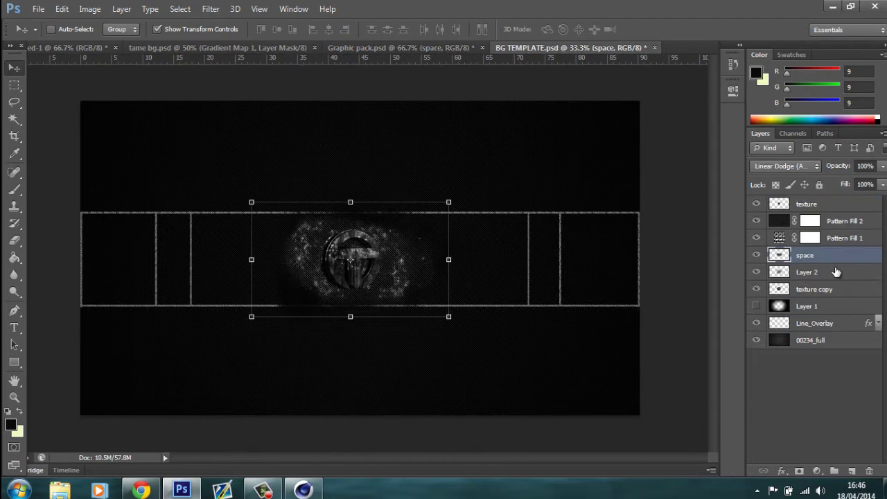
{"action": "left_click", "coordinate": [844, 221]}
{"action": "left_click_drag", "start_coordinate": [882, 167], "coordinate": [849, 183]}
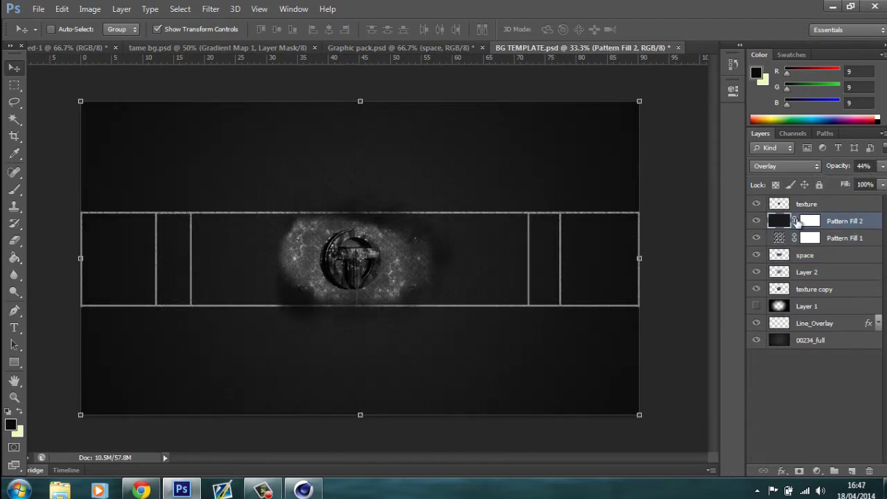
- Add a dark-to-green Gradient Map adjustment layer in Overlay mode
{"action": "left_click", "coordinate": [805, 203]}
{"action": "left_click", "coordinate": [816, 470]}
{"action": "left_click", "coordinate": [804, 439]}
{"action": "left_click", "coordinate": [696, 125]}
{"action": "scroll", "coordinate": [610, 208], "scroll_direction": "down", "scroll_amount": 2}
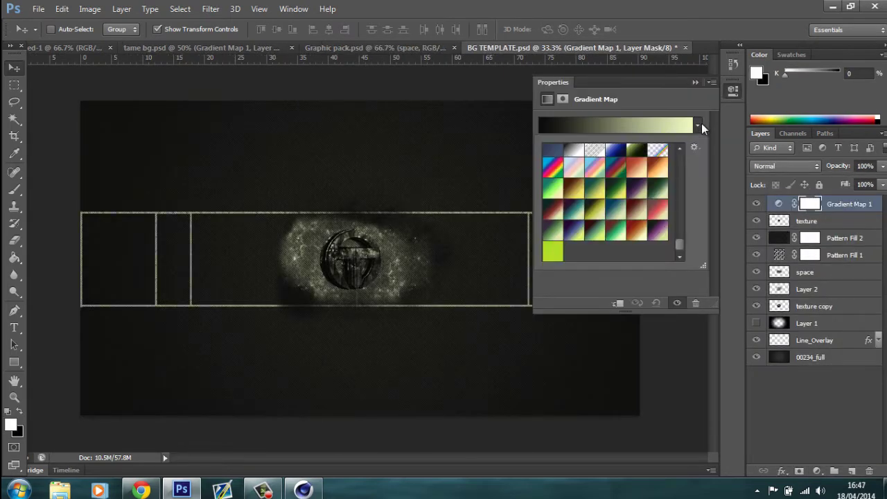
{"action": "left_click", "coordinate": [614, 235]}
{"action": "double_click", "coordinate": [615, 239]}
{"action": "left_click", "coordinate": [785, 165]}
{"action": "left_click", "coordinate": [773, 164]}
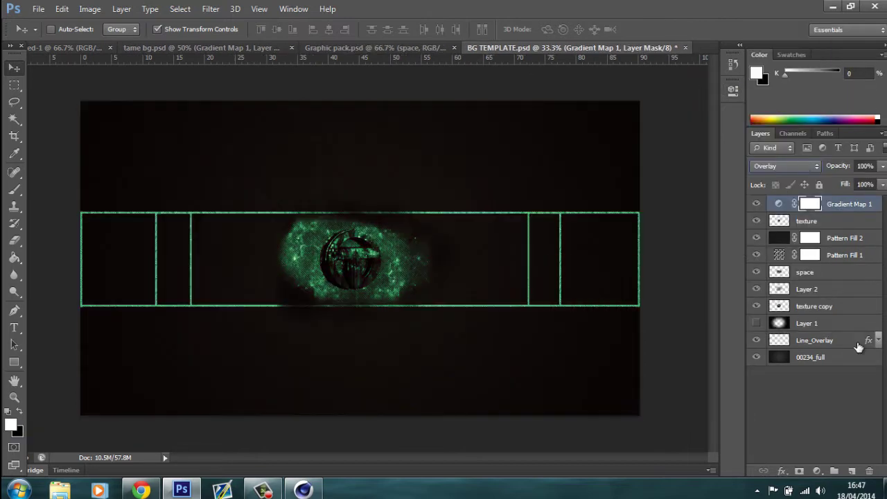
- Desaturate the space cloud layer with Hue/Saturation and lower its opacity
{"action": "left_click", "coordinate": [836, 277]}
{"action": "key", "text": "ctrl+u"}
{"action": "left_click_drag", "start_coordinate": [535, 203], "coordinate": [547, 202]}
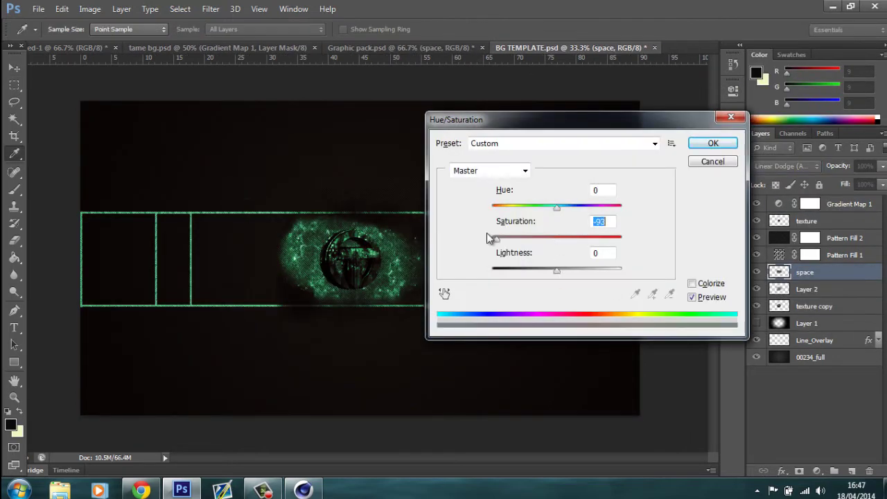
{"action": "left_click", "coordinate": [723, 145]}
{"action": "left_click_drag", "start_coordinate": [882, 167], "coordinate": [853, 185]}
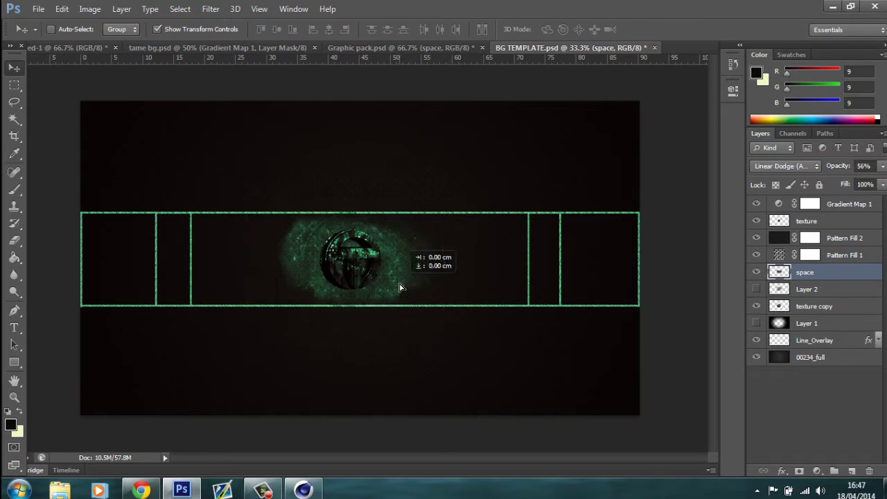
{"action": "left_click", "coordinate": [401, 47]}
- Bring another space cloud layer into the banner and hide Pattern Fill 2
{"action": "left_click", "coordinate": [756, 302]}
{"action": "left_click", "coordinate": [815, 302]}
{"action": "mouse_move", "coordinate": [419, 265]}
{"action": "left_mouse_down"}
{"action": "mouse_move", "coordinate": [393, 283]}
{"action": "mouse_move", "coordinate": [441, 264]}
{"action": "left_mouse_up"}
{"action": "left_click", "coordinate": [756, 237]}
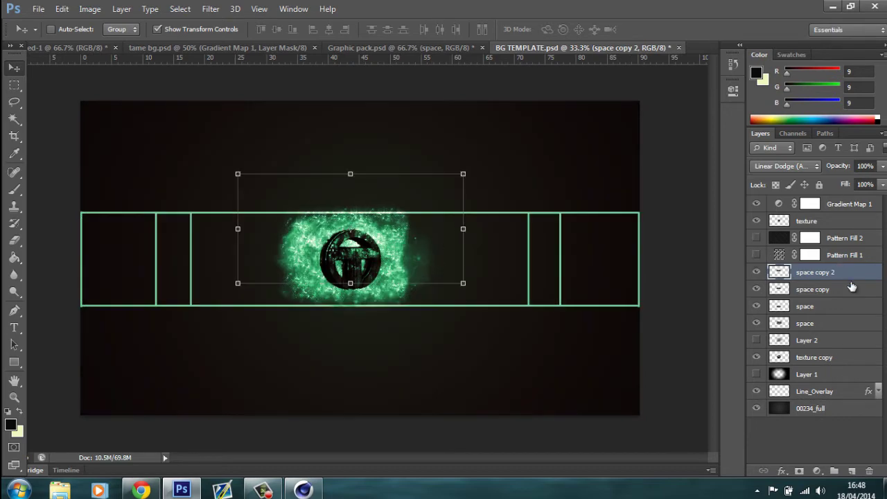
- Merge the three space cloud layers into one Linear Dodge glow layer
{"action": "left_click", "coordinate": [849, 289]}
{"action": "left_click", "coordinate": [850, 305], "text": "shift"}
{"action": "left_click", "coordinate": [846, 273], "text": "shift"}
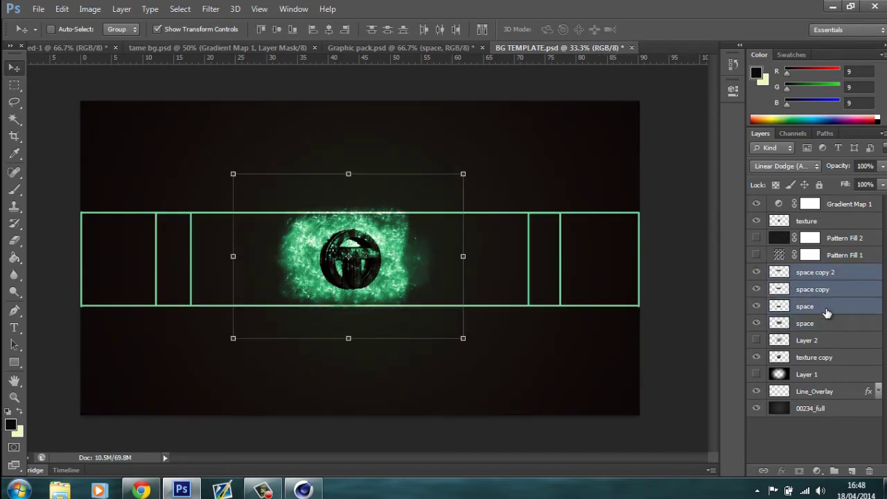
{"action": "right_click", "coordinate": [827, 313]}
{"action": "left_click", "coordinate": [586, 362]}
{"action": "left_click", "coordinate": [785, 166]}
{"action": "left_click", "coordinate": [790, 170]}
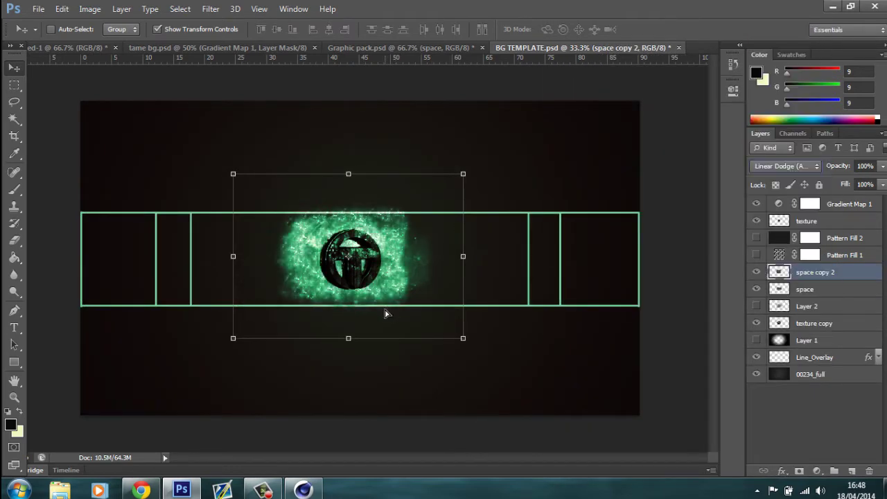
{"action": "left_click", "coordinate": [12, 241]}
{"action": "left_click", "coordinate": [830, 289]}
- Set the original space layer to 56% opacity
{"action": "key", "text": "v"}
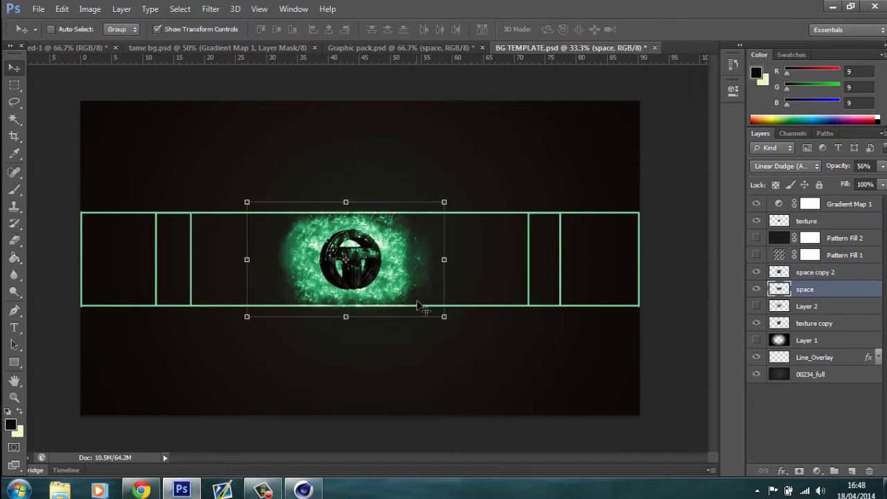
{"action": "key", "text": "5"}
{"action": "key", "text": "6"}
{"action": "key", "text": "e"}
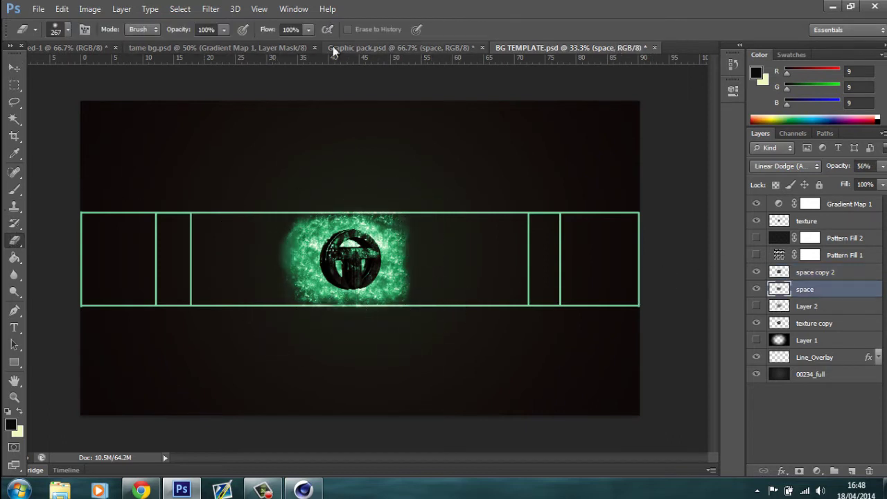
- Bring the other 2 haze layer from Graphic pack's Other group into the banner
{"action": "left_click", "coordinate": [333, 47]}
{"action": "left_click", "coordinate": [771, 217]}
{"action": "left_click", "coordinate": [771, 203]}
{"action": "left_click", "coordinate": [756, 235]}
{"action": "key", "text": "v"}
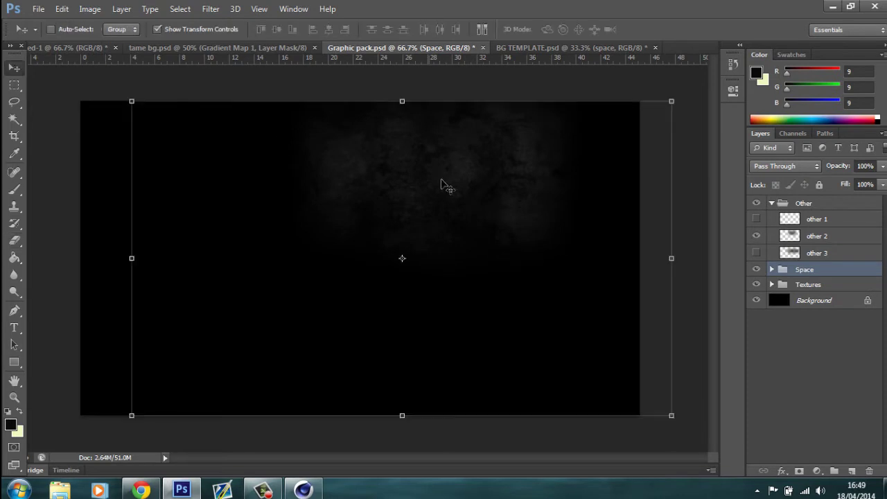
{"action": "left_click", "coordinate": [816, 236]}
{"action": "mouse_move", "coordinate": [436, 180]}
{"action": "left_mouse_down"}
{"action": "mouse_move", "coordinate": [445, 280]}
{"action": "mouse_move", "coordinate": [271, 286]}
{"action": "left_mouse_up"}
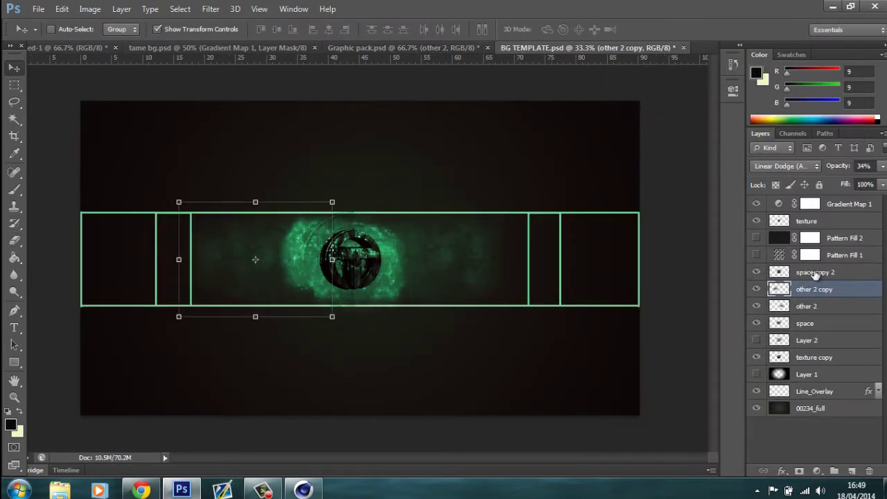
- Duplicate the other 2 haze and slide the copy sideways to widen the glow
{"action": "left_click", "coordinate": [811, 272]}
{"action": "left_click", "coordinate": [824, 289]}
{"action": "right_click", "coordinate": [836, 305]}
{"action": "left_click", "coordinate": [594, 119]}
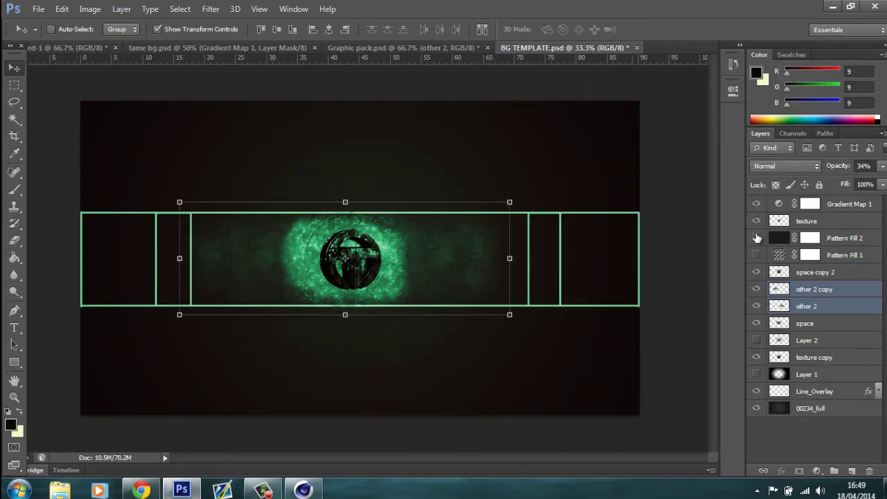
{"action": "right_click", "coordinate": [824, 289]}
{"action": "left_click_drag", "start_coordinate": [467, 284], "coordinate": [478, 285]}
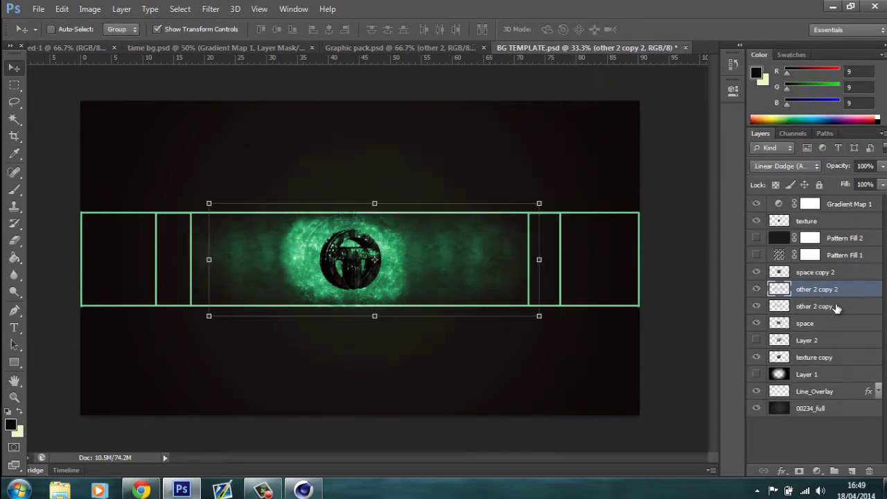
{"action": "left_click", "coordinate": [814, 305]}
- Add a Curves adjustment above Gradient Map 1 with an S curve that darkens shadows and lifts highlights
{"action": "left_click", "coordinate": [810, 203]}
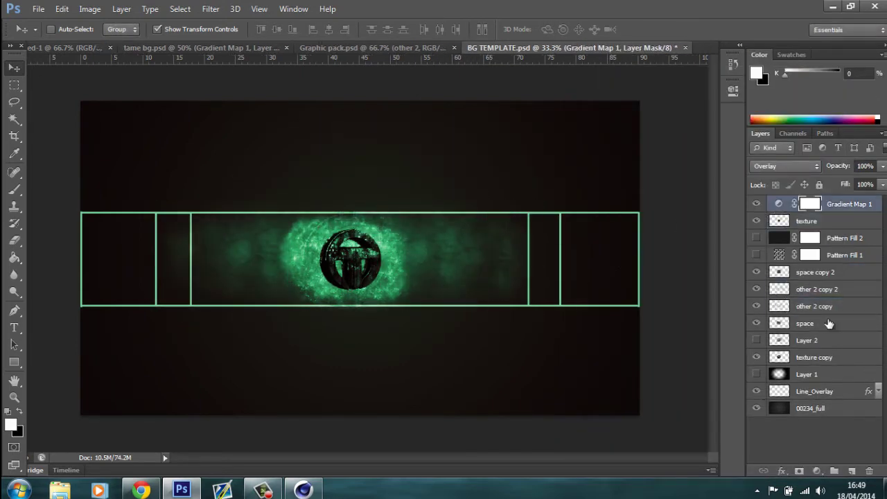
{"action": "left_click", "coordinate": [817, 471]}
{"action": "left_click", "coordinate": [796, 261]}
{"action": "left_click_drag", "start_coordinate": [648, 222], "coordinate": [658, 243]}
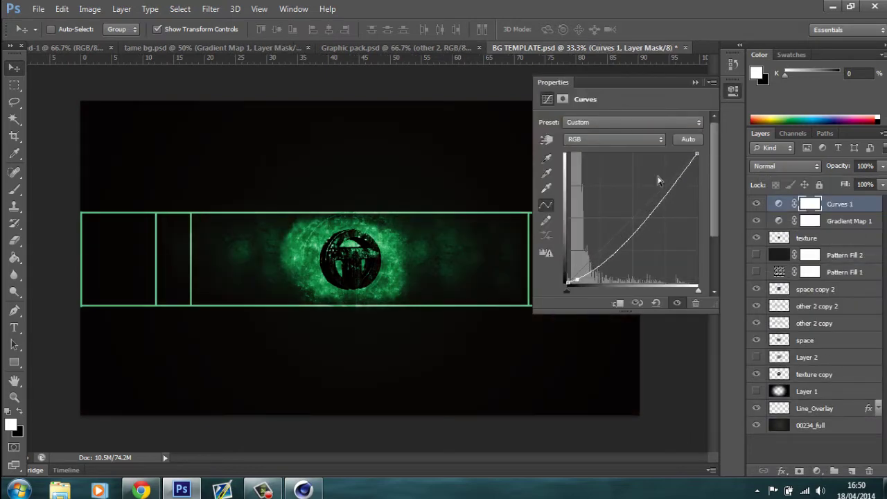
{"action": "left_click_drag", "start_coordinate": [675, 194], "coordinate": [668, 173]}
{"action": "left_click", "coordinate": [732, 89]}
- Duplicate the texture layer
{"action": "left_click", "coordinate": [825, 239]}
{"action": "right_click", "coordinate": [824, 239]}
{"action": "left_click", "coordinate": [620, 101]}
{"action": "key", "text": "Return"}
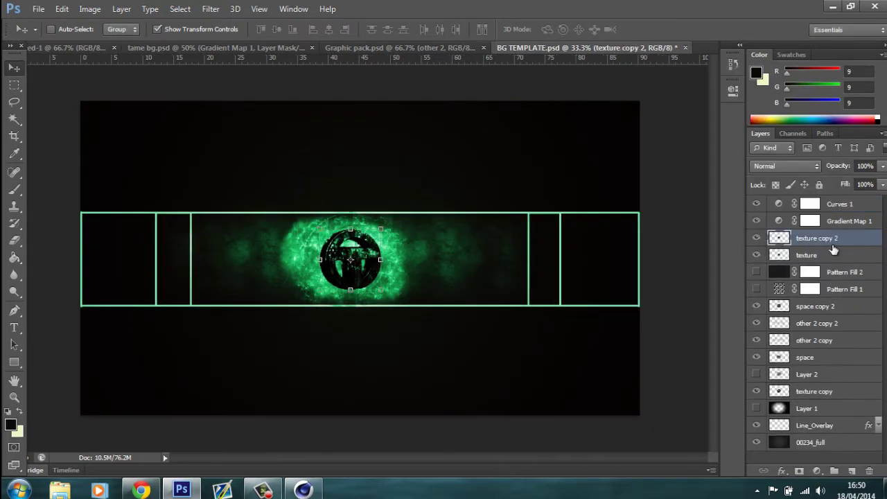
{"action": "left_click", "coordinate": [210, 9]}
{"action": "left_click", "coordinate": [816, 472]}
- Add a Hue/Saturation adjustment with Lightness +11 and merge texture copy 2 into it
{"action": "left_click", "coordinate": [816, 472]}
{"action": "left_click", "coordinate": [797, 316]}
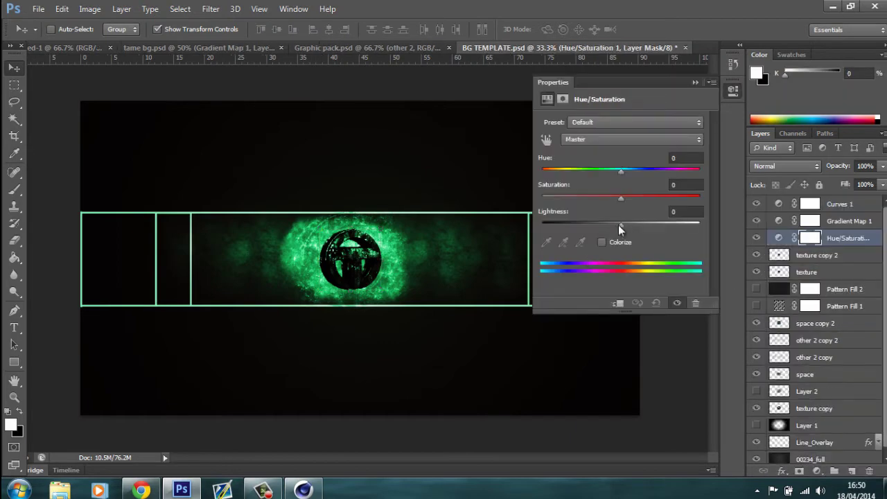
{"action": "left_click_drag", "start_coordinate": [621, 225], "coordinate": [628, 225]}
{"action": "left_click", "coordinate": [845, 241]}
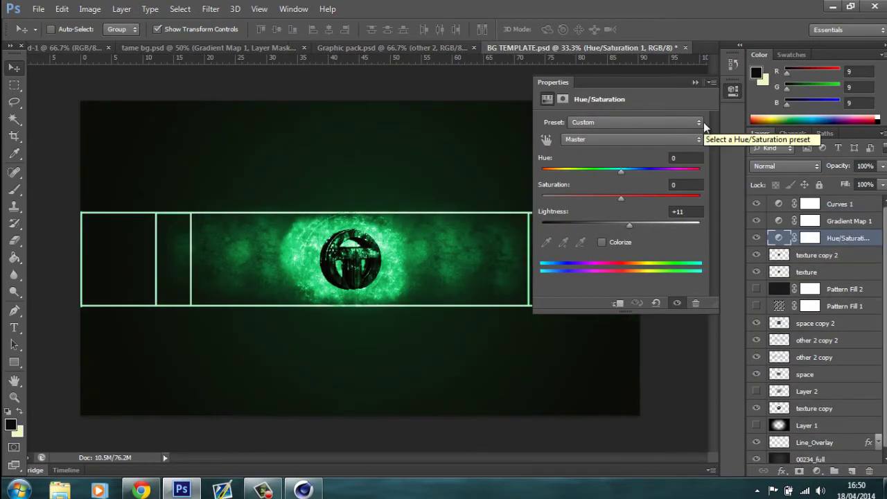
{"action": "left_click", "coordinate": [824, 255], "text": "shift"}
{"action": "right_click", "coordinate": [828, 255]}
{"action": "left_click", "coordinate": [592, 388]}
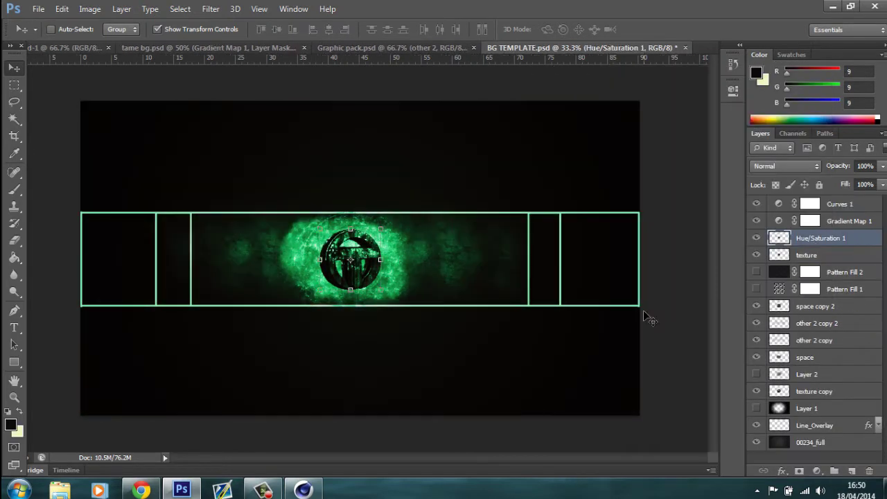
- Dim the space copy 2 glow and set the space layer to 25% opacity
{"action": "left_click", "coordinate": [824, 307]}
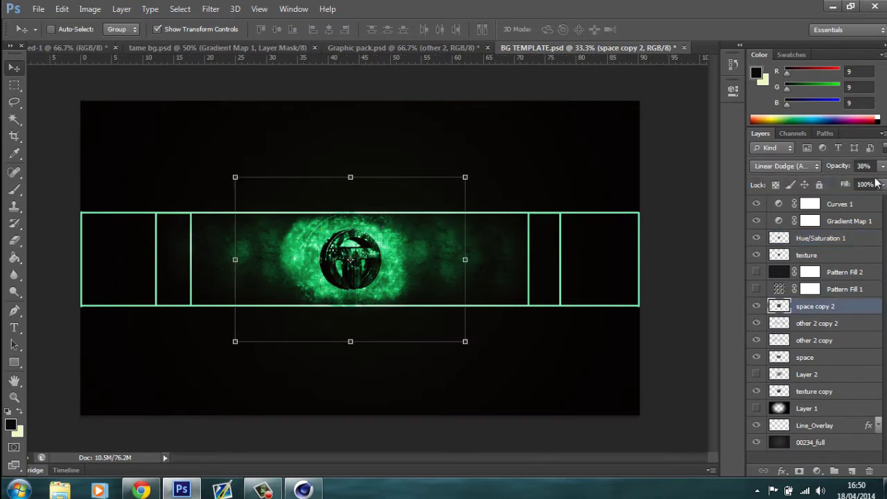
{"action": "mouse_move", "coordinate": [882, 166]}
{"action": "left_mouse_down"}
{"action": "mouse_move", "coordinate": [833, 184]}
{"action": "mouse_move", "coordinate": [881, 182]}
{"action": "left_mouse_up"}
{"action": "left_click", "coordinate": [858, 321]}
{"action": "double_click", "coordinate": [756, 339]}
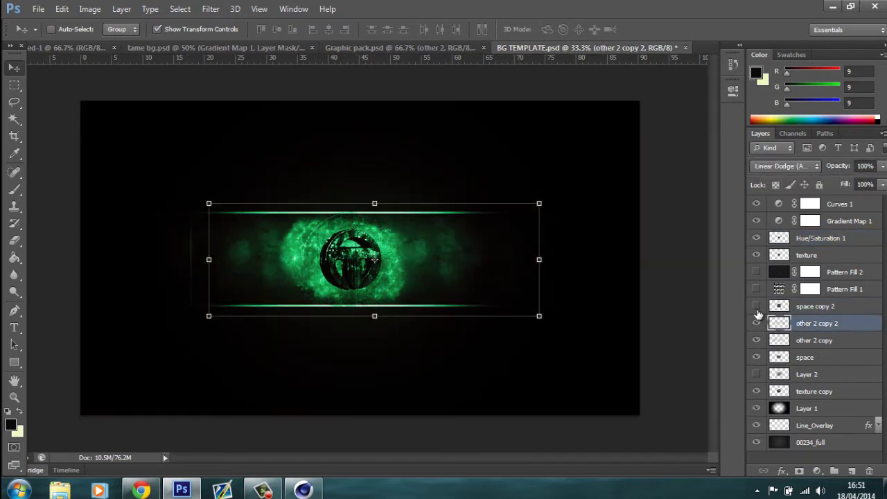
{"action": "left_click", "coordinate": [757, 357]}
{"action": "left_click", "coordinate": [757, 357]}
{"action": "left_click", "coordinate": [807, 356]}
{"action": "left_click_drag", "start_coordinate": [882, 166], "coordinate": [838, 182]}
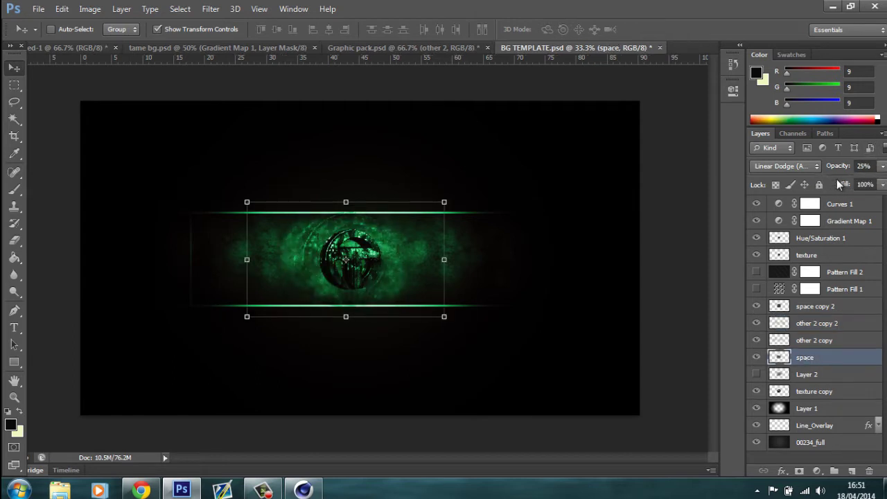
{"action": "left_click", "coordinate": [756, 272]}
- Move Pattern Fill 1 and Pattern Fill 2 below the texture copy layer
{"action": "left_click", "coordinate": [847, 272]}
{"action": "left_click", "coordinate": [845, 289], "text": "shift"}
{"action": "left_click_drag", "start_coordinate": [845, 289], "coordinate": [852, 399]}
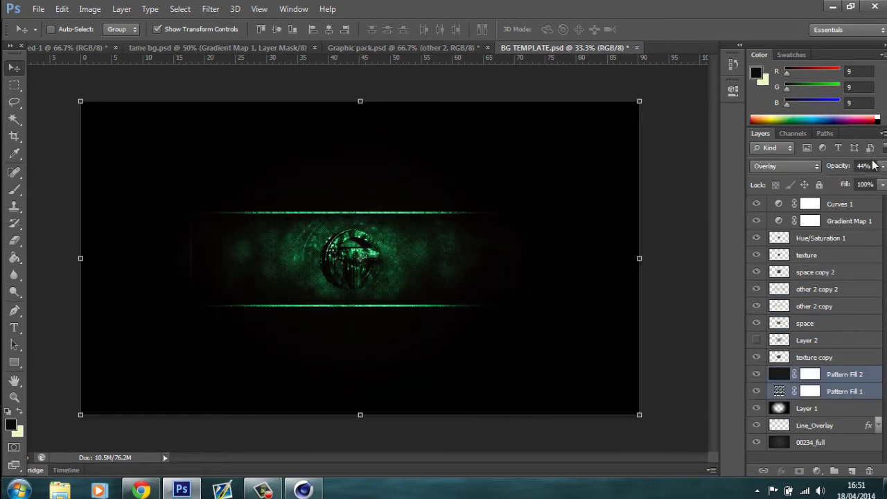
- Bring the grunge texture layer from the Graphic pack Textures group into the banner
{"action": "key", "text": "ctrl+shift+Tab"}
{"action": "left_click", "coordinate": [756, 239]}
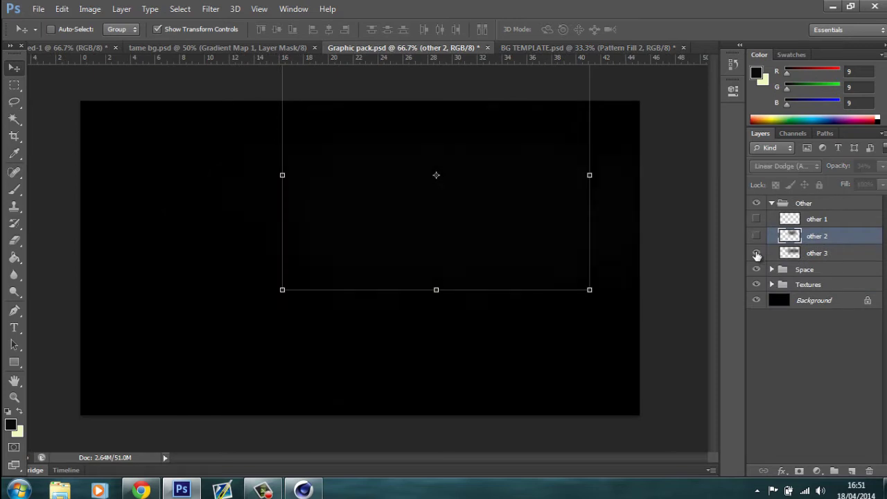
{"action": "left_click", "coordinate": [771, 203]}
{"action": "left_click", "coordinate": [771, 233]}
{"action": "left_click", "coordinate": [756, 266]}
{"action": "left_click", "coordinate": [816, 266]}
{"action": "left_click_drag", "start_coordinate": [374, 229], "coordinate": [388, 245]}
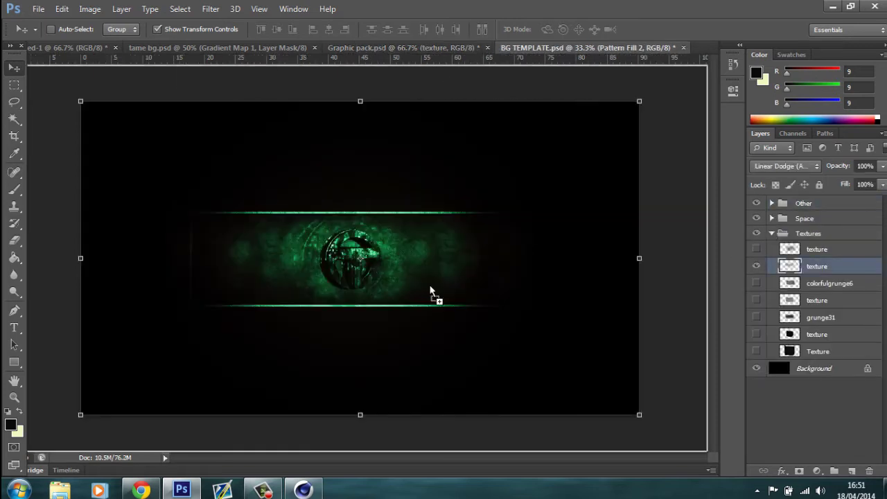
- Bring the space particle layer from the Graphic pack Space group into the banner and set its blend mode
{"action": "key", "text": "ctrl+shift+Tab"}
{"action": "left_click", "coordinate": [756, 266]}
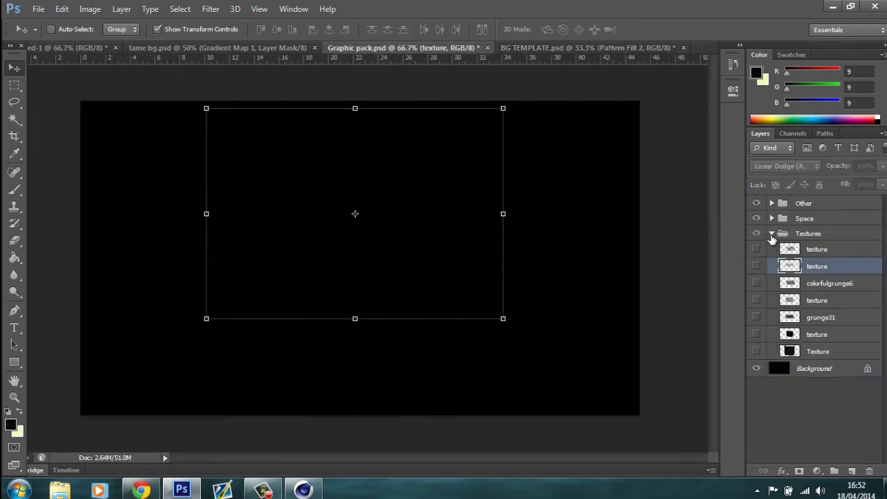
{"action": "left_click", "coordinate": [771, 234]}
{"action": "left_click", "coordinate": [771, 218]}
{"action": "left_click", "coordinate": [815, 234]}
{"action": "mouse_move", "coordinate": [416, 173]}
{"action": "left_mouse_down"}
{"action": "mouse_move", "coordinate": [475, 263]}
{"action": "mouse_move", "coordinate": [416, 281]}
{"action": "mouse_move", "coordinate": [448, 266]}
{"action": "left_mouse_up"}
{"action": "left_click", "coordinate": [785, 166]}
{"action": "left_click", "coordinate": [789, 142]}
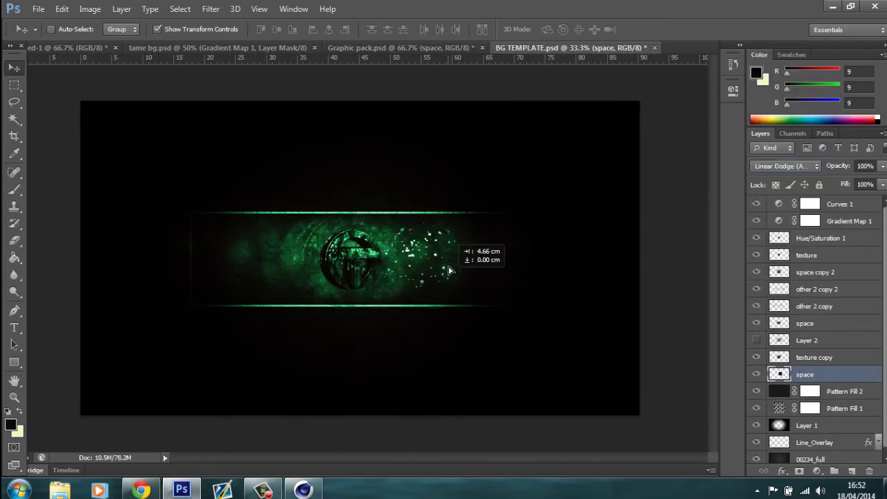
- Move the space particles above Hue/Saturation 1 over the logo and reduce their saturation
{"action": "left_click_drag", "start_coordinate": [827, 264], "coordinate": [827, 239]}
{"action": "left_click_drag", "start_coordinate": [388, 300], "coordinate": [386, 293], "text": "alt"}
{"action": "key", "text": "ctrl+u"}
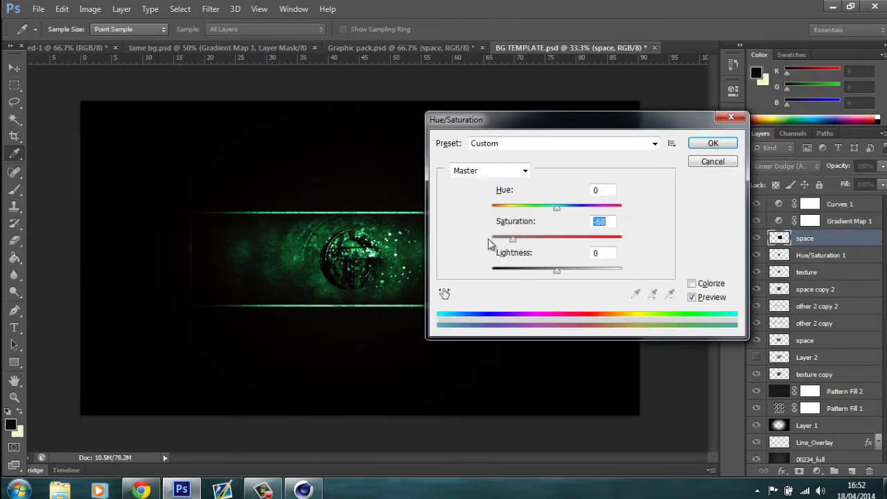
{"action": "key", "text": "Escape"}
- Zoom in on the banner centre and set the space copy layer to 65% opacity
{"action": "left_click", "coordinate": [810, 255], "text": "shift"}
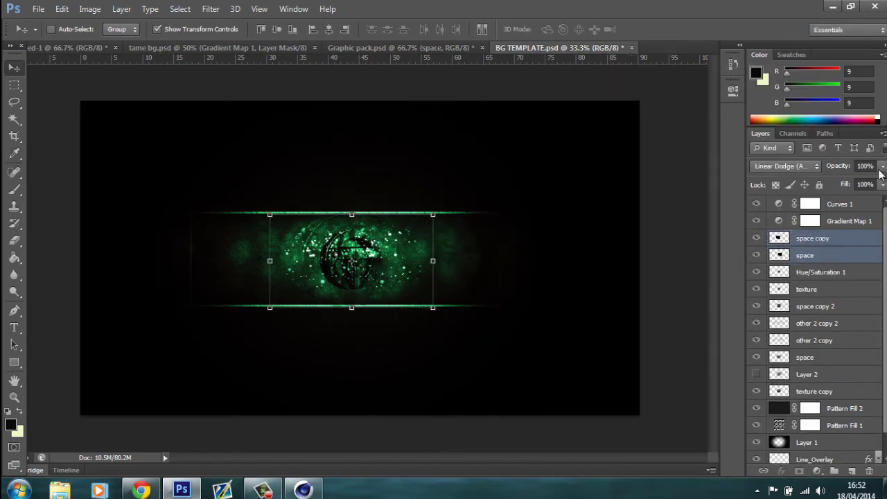
{"action": "key", "text": "ctrl+plus"}
{"action": "key", "text": "ctrl+plus"}
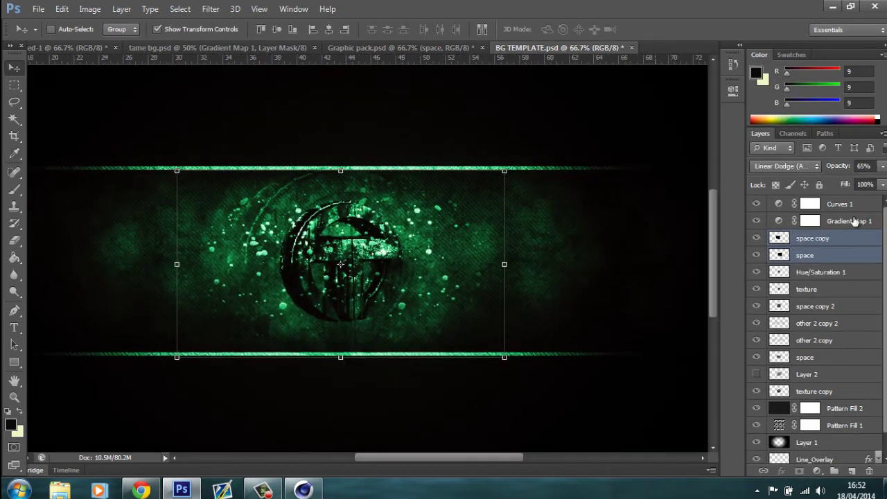
{"action": "left_click", "coordinate": [811, 238]}
{"action": "left_click", "coordinate": [816, 471]}
{"action": "left_click", "coordinate": [851, 472]}
- Paint white sparkle strokes over the logo with a 456 px brush and move Layer 3 below Hue/Saturation 1
{"action": "key", "text": "b"}
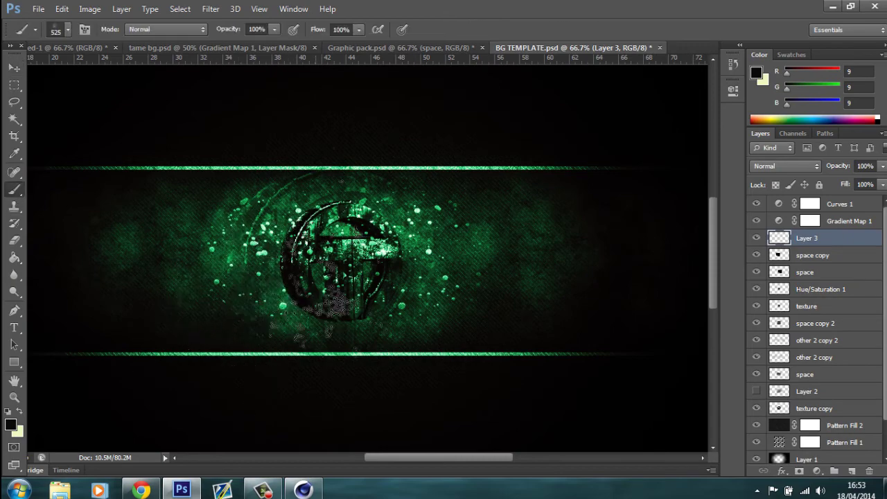
{"action": "left_click", "coordinate": [429, 325]}
{"action": "left_click", "coordinate": [339, 263]}
{"action": "right_click", "coordinate": [305, 226]}
{"action": "double_click", "coordinate": [459, 362]}
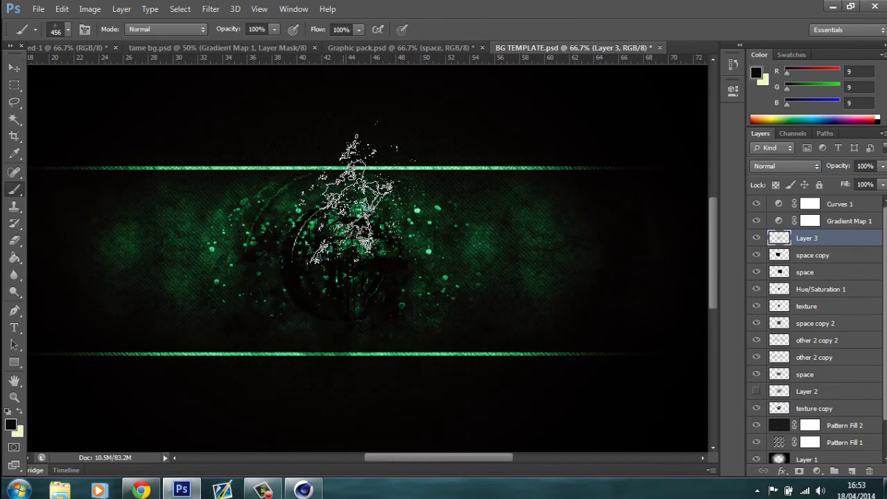
{"action": "left_click_drag", "start_coordinate": [806, 238], "coordinate": [820, 298]}
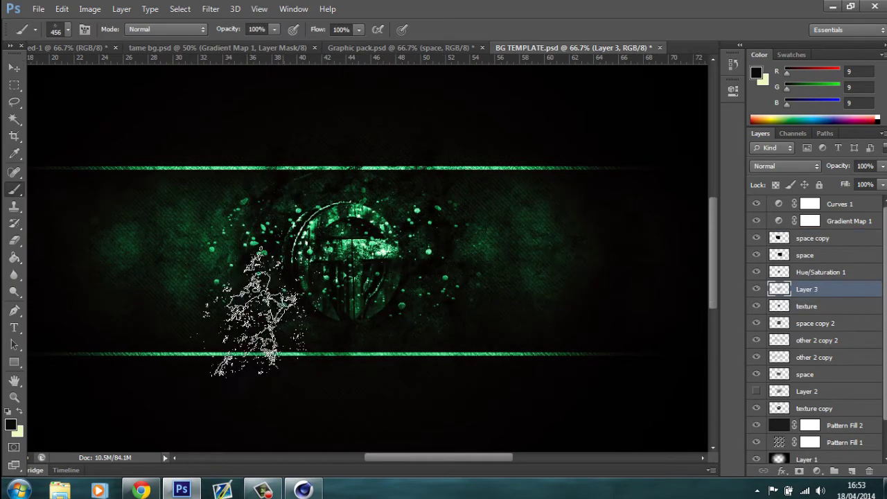
- On a new layer, paint a soft pale-green glow along the top line with a soft round brush
{"action": "key", "text": "ctrl+shift+alt+n"}
{"action": "right_click", "coordinate": [249, 297]}
{"action": "left_click_drag", "start_coordinate": [298, 358], "coordinate": [298, 298]}
{"action": "left_click", "coordinate": [277, 317]}
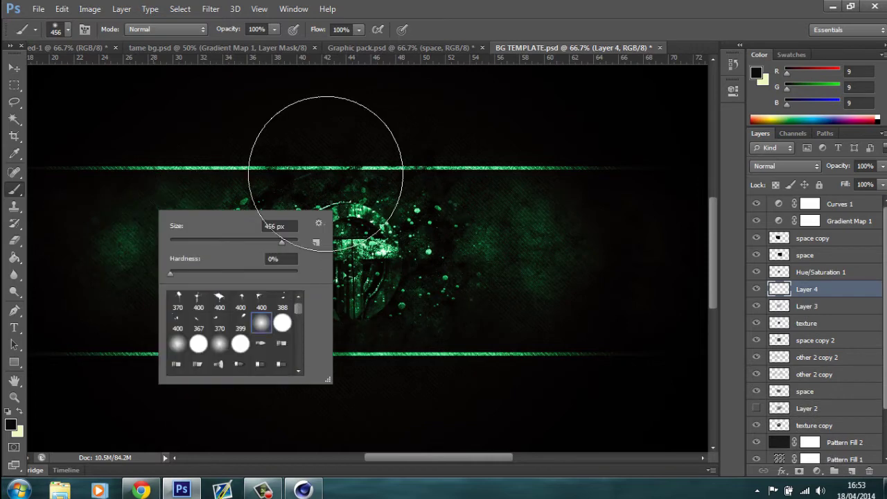
{"action": "left_click", "coordinate": [333, 146]}
{"action": "left_click", "coordinate": [306, 185]}
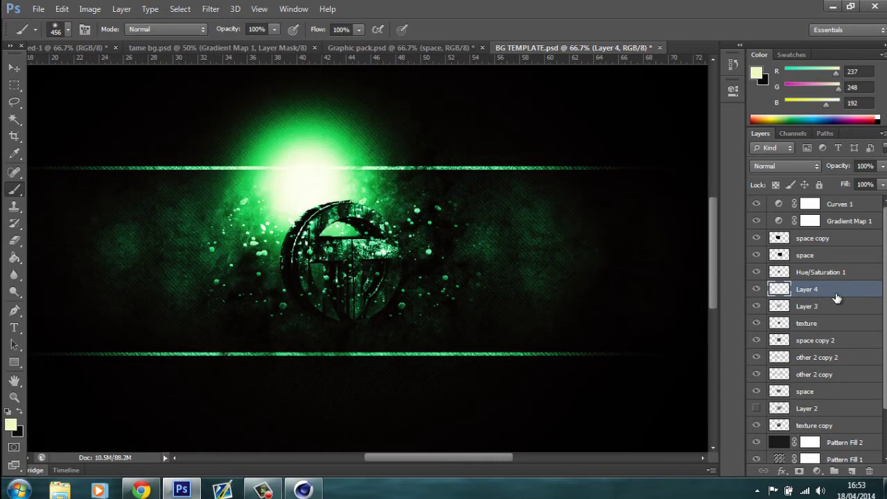
- Apply a Motion Blur with 625-pixel distance to the glow
{"action": "left_click", "coordinate": [210, 8]}
{"action": "left_click", "coordinate": [400, 259]}
{"action": "left_click_drag", "start_coordinate": [419, 309], "coordinate": [436, 311]}
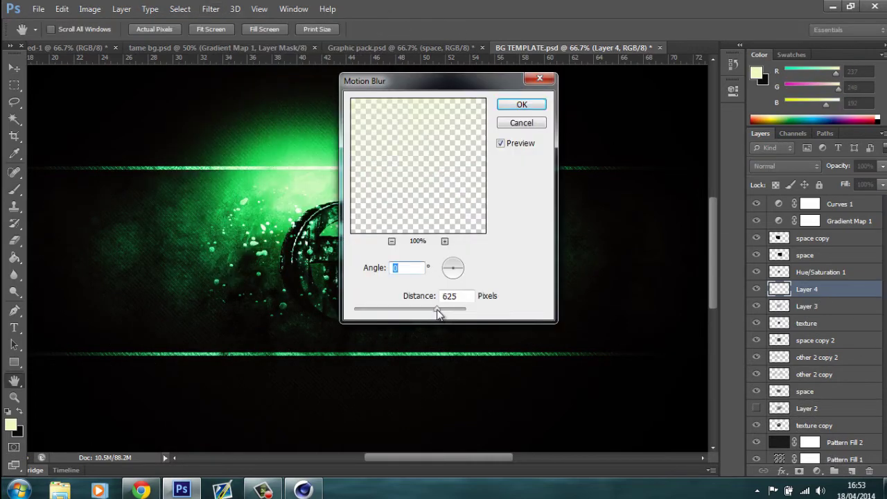
{"action": "key", "text": "Return"}
- Move Layer 4 above Hue/Saturation 1 and erase the glow where it covers the logo
{"action": "mouse_move", "coordinate": [844, 291]}
{"action": "left_mouse_down"}
{"action": "mouse_move", "coordinate": [841, 231]}
{"action": "mouse_move", "coordinate": [844, 277]}
{"action": "left_mouse_up"}
{"action": "left_click", "coordinate": [14, 240]}
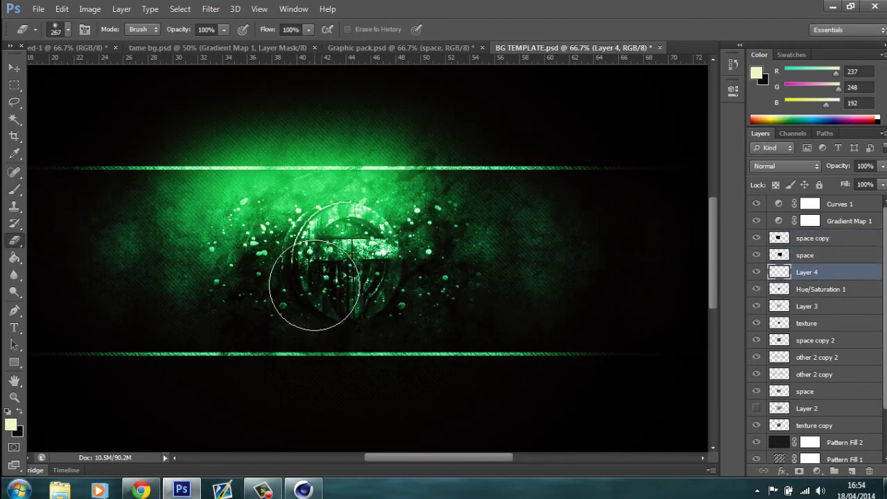
{"action": "left_click_drag", "start_coordinate": [314, 286], "coordinate": [374, 268]}
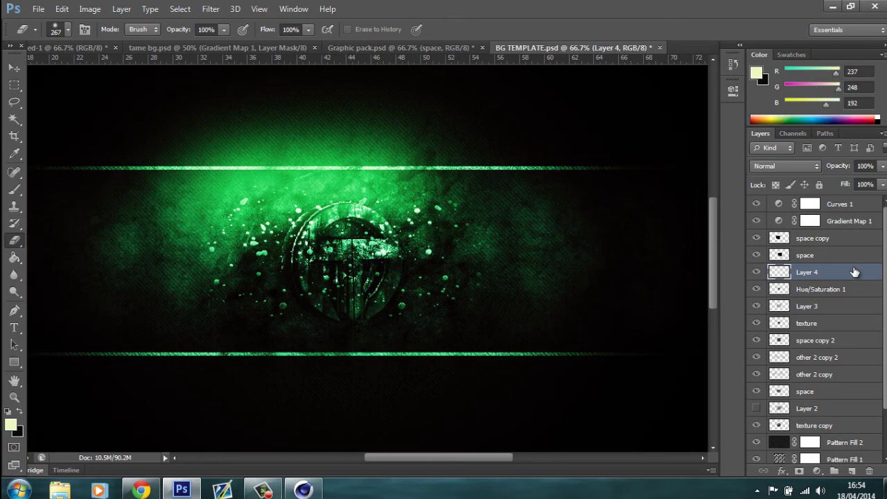
{"action": "double_click", "coordinate": [851, 291]}
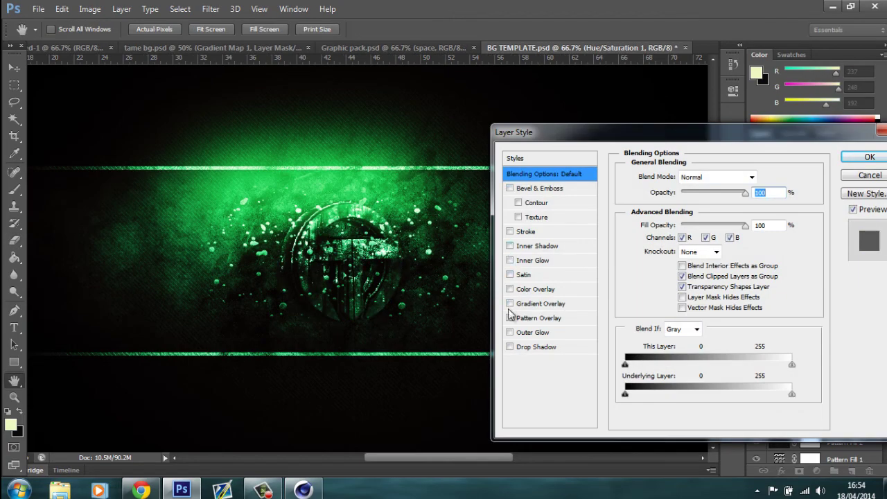
- Add Overlay-mode Outer Glow and Gradient Overlay effects to Hue/Saturation 1
{"action": "left_click", "coordinate": [511, 332]}
{"action": "left_click", "coordinate": [706, 177]}
{"action": "left_click", "coordinate": [714, 164]}
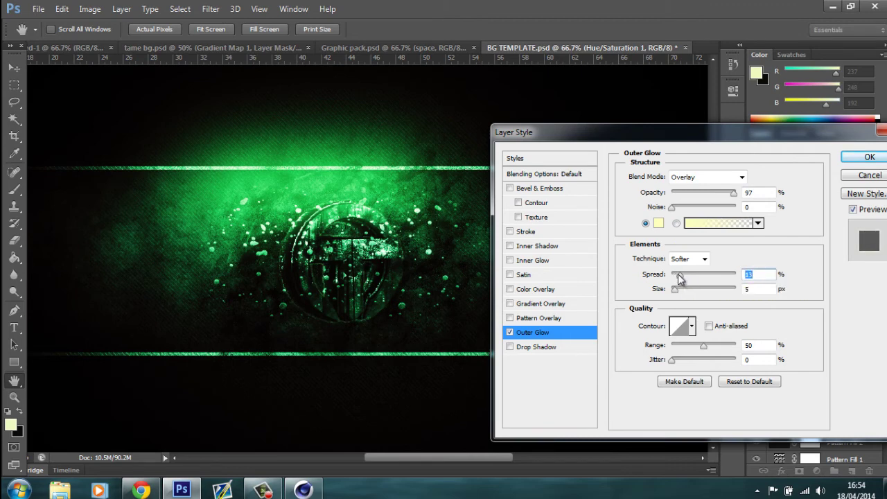
{"action": "left_click", "coordinate": [509, 304]}
{"action": "left_click", "coordinate": [706, 177]}
{"action": "left_click", "coordinate": [713, 167]}
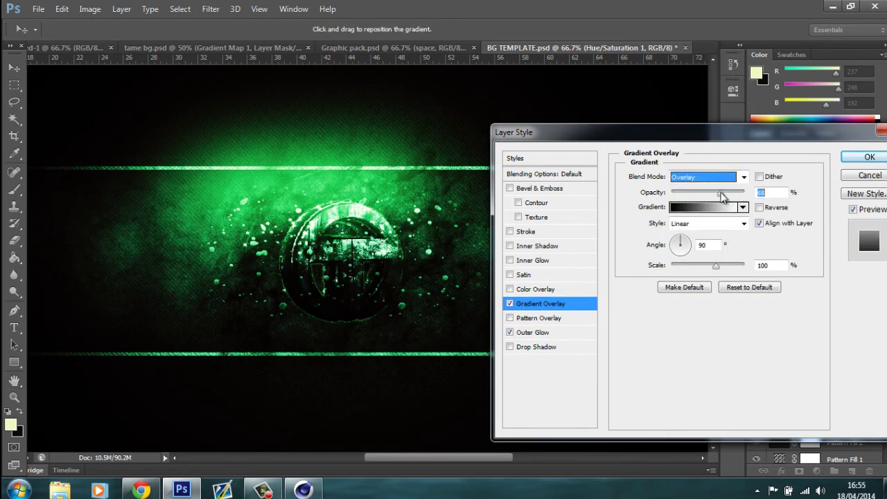
{"action": "key", "text": "Return"}
- Lower the Outer Glow opacity on Hue/Saturation 1 to 72%
{"action": "key", "text": "e"}
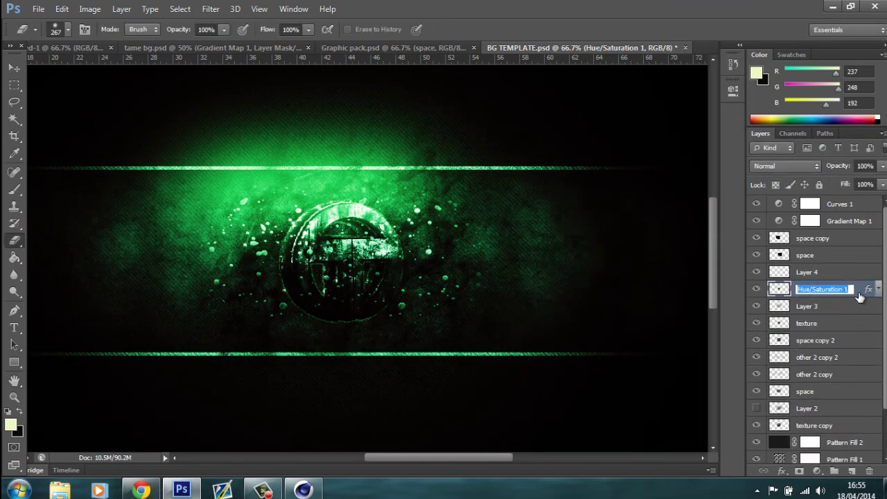
{"action": "double_click", "coordinate": [859, 294]}
{"action": "left_click", "coordinate": [528, 332]}
{"action": "left_click_drag", "start_coordinate": [734, 193], "coordinate": [700, 193]}
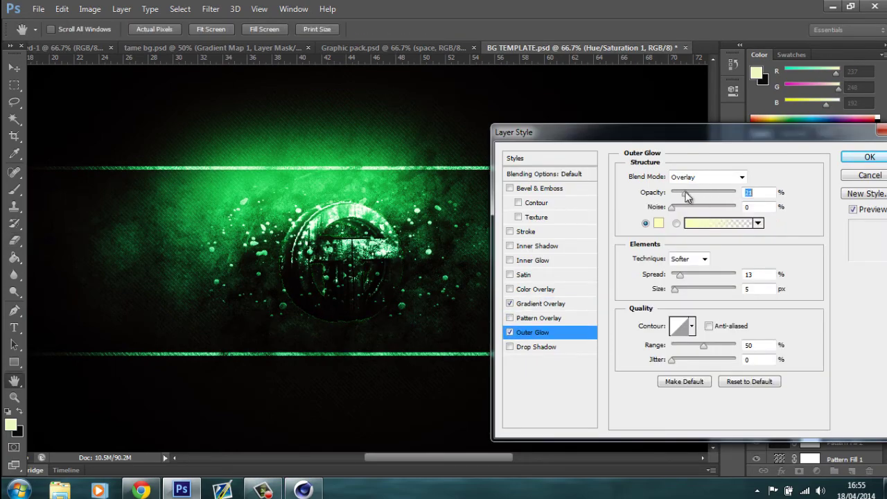
{"action": "left_click", "coordinate": [869, 157]}
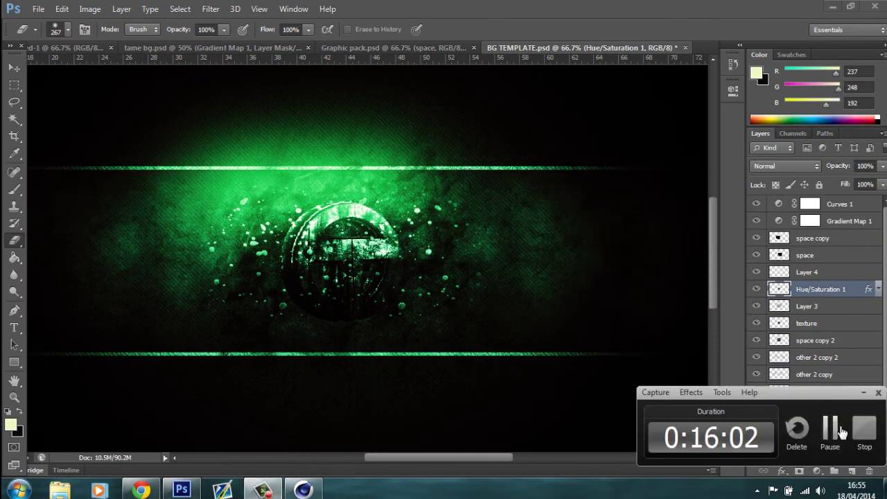
- Apply a green-to-yellow gradient preset to Gradient Map 1
{"action": "double_click", "coordinate": [777, 220]}
{"action": "left_click", "coordinate": [697, 125]}
{"action": "left_click", "coordinate": [624, 192]}
{"action": "left_click", "coordinate": [743, 365]}
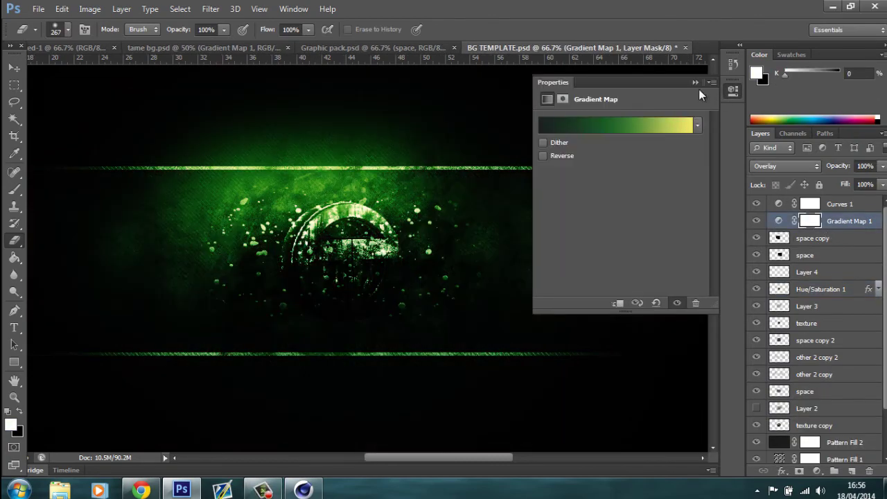
{"action": "left_click", "coordinate": [732, 90]}
- Add Bevel & Emboss with a diagonal-stripe texture pattern to Hue/Saturation 1
{"action": "double_click", "coordinate": [823, 289]}
{"action": "double_click", "coordinate": [854, 295]}
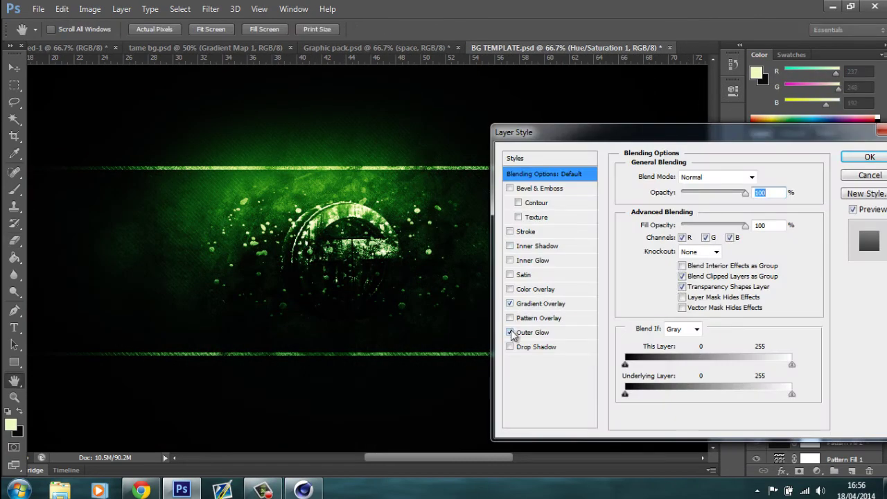
{"action": "left_click", "coordinate": [523, 220]}
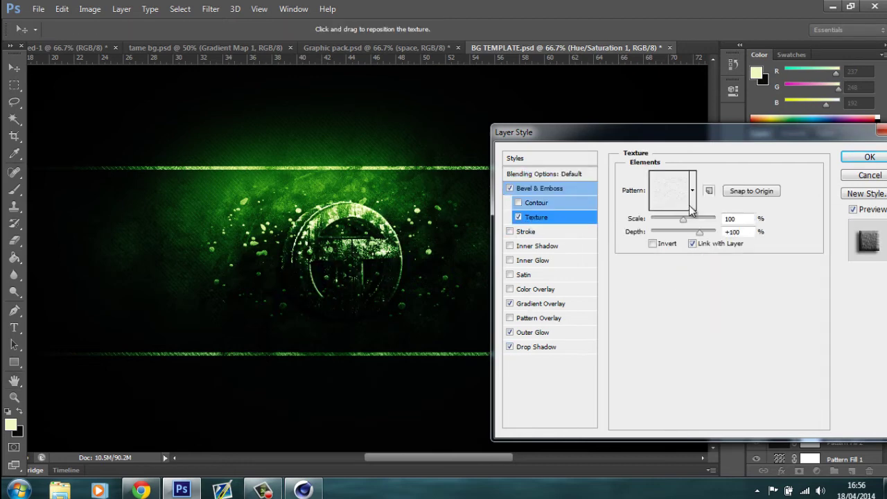
{"action": "left_click", "coordinate": [692, 192]}
{"action": "left_click", "coordinate": [690, 253]}
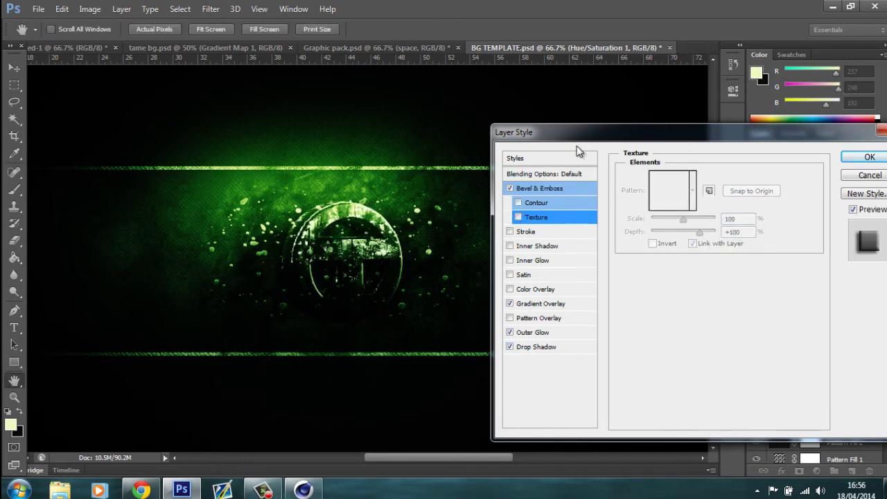
{"action": "left_click", "coordinate": [870, 156]}
- Lighten the layer slightly with Hue/Saturation Lightness around +10
{"action": "key", "text": "ctrl+u"}
{"action": "left_click_drag", "start_coordinate": [556, 268], "coordinate": [561, 273]}
{"action": "left_click", "coordinate": [715, 142]}
{"action": "key", "text": "e"}
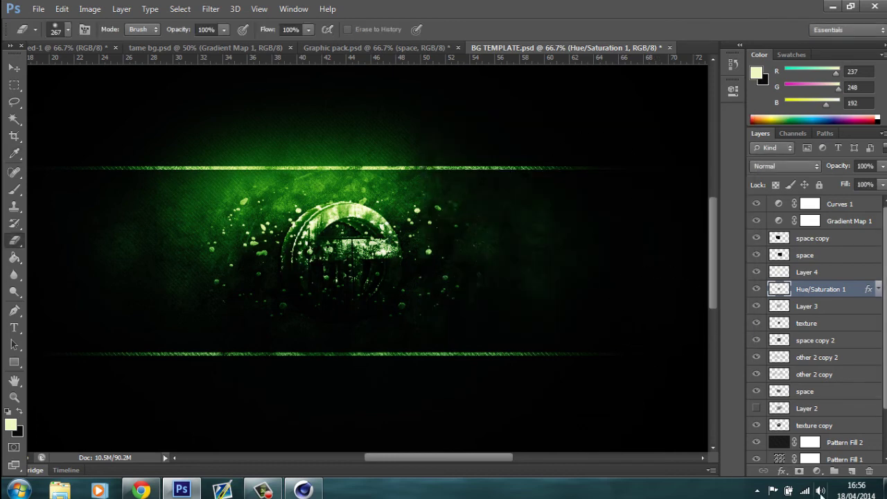